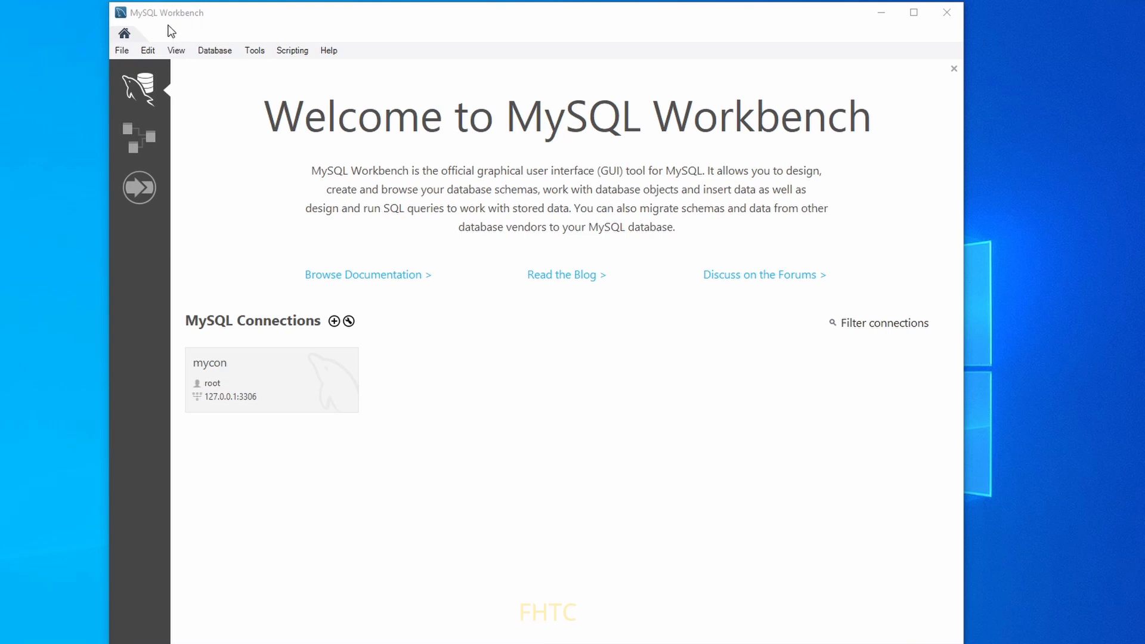
Try opening the mycon connection with the root password and read the access-denied error for root at 127.0.0.1:3306.
click(274, 382)
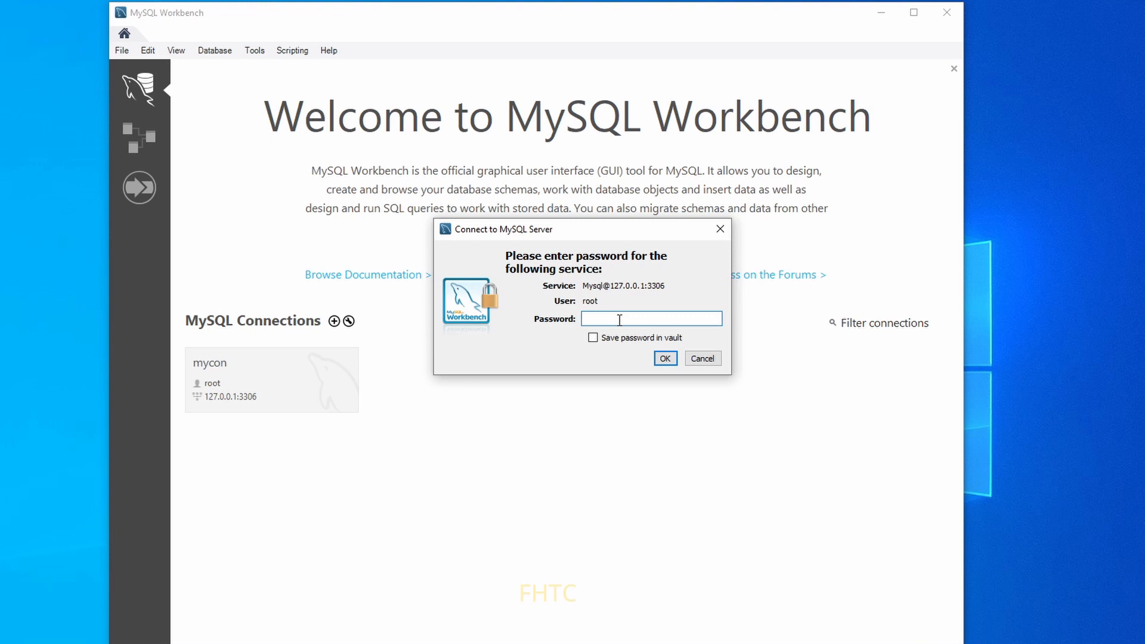
text(123)
click(666, 358)
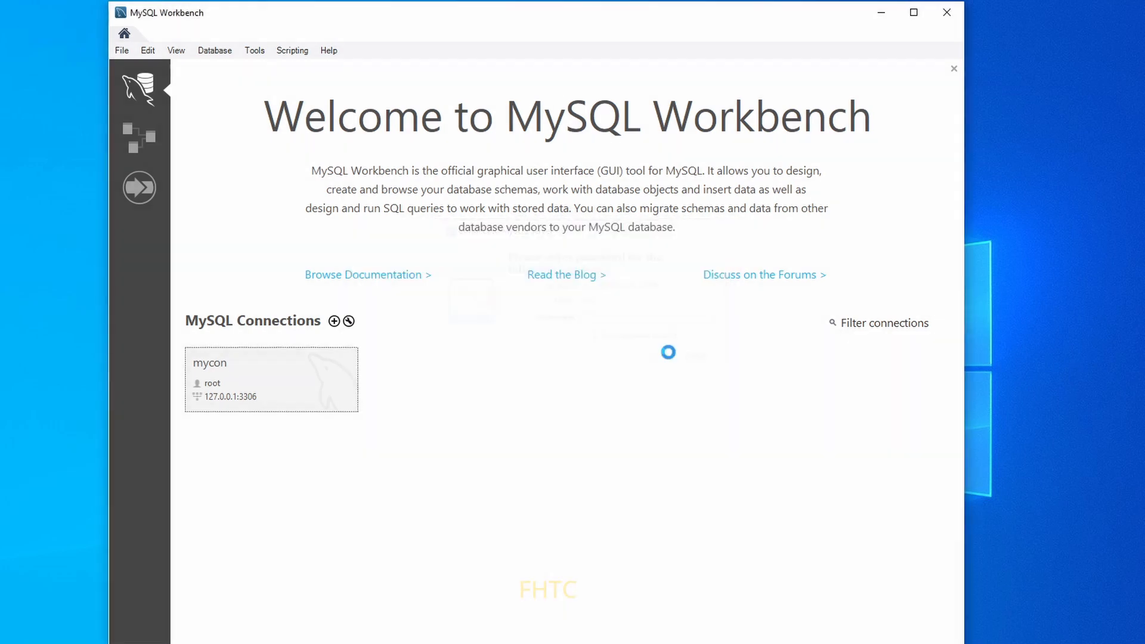
mouse_move(524, 195)
mouse_down()
mouse_move(538, 183)
mouse_move(529, 196)
mouse_up()
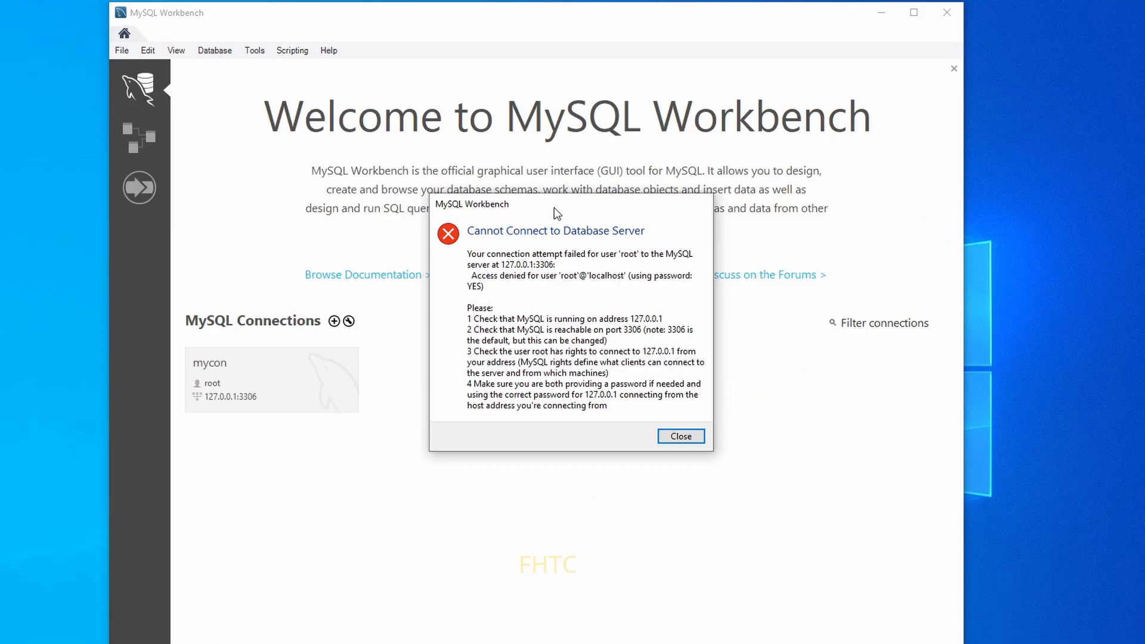
drag(554, 208, 546, 253)
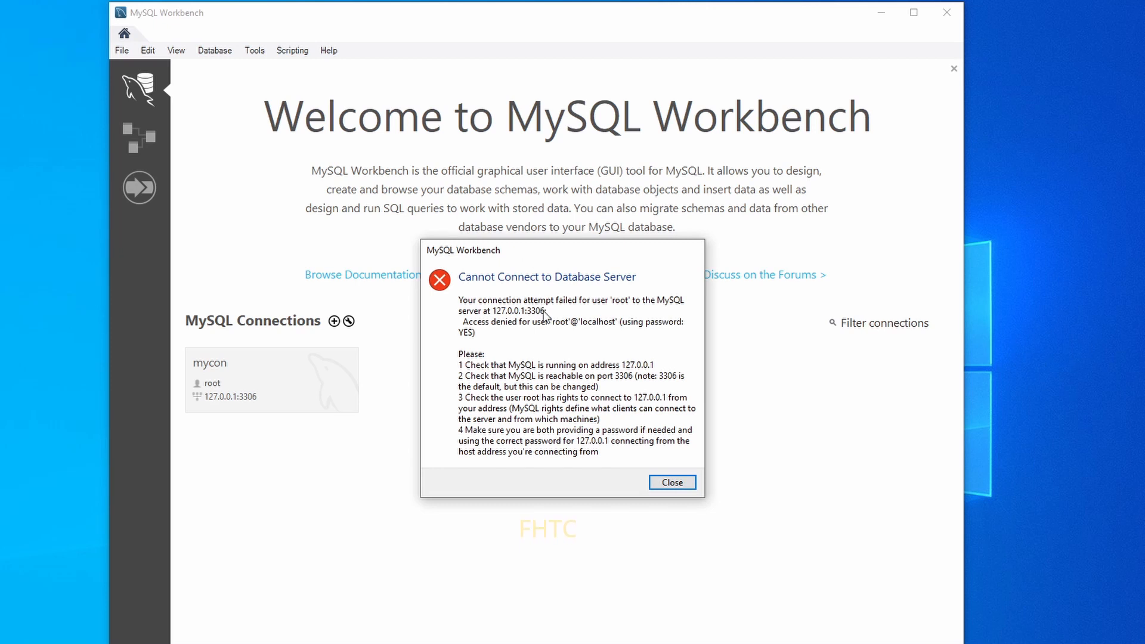
drag(540, 252, 558, 298)
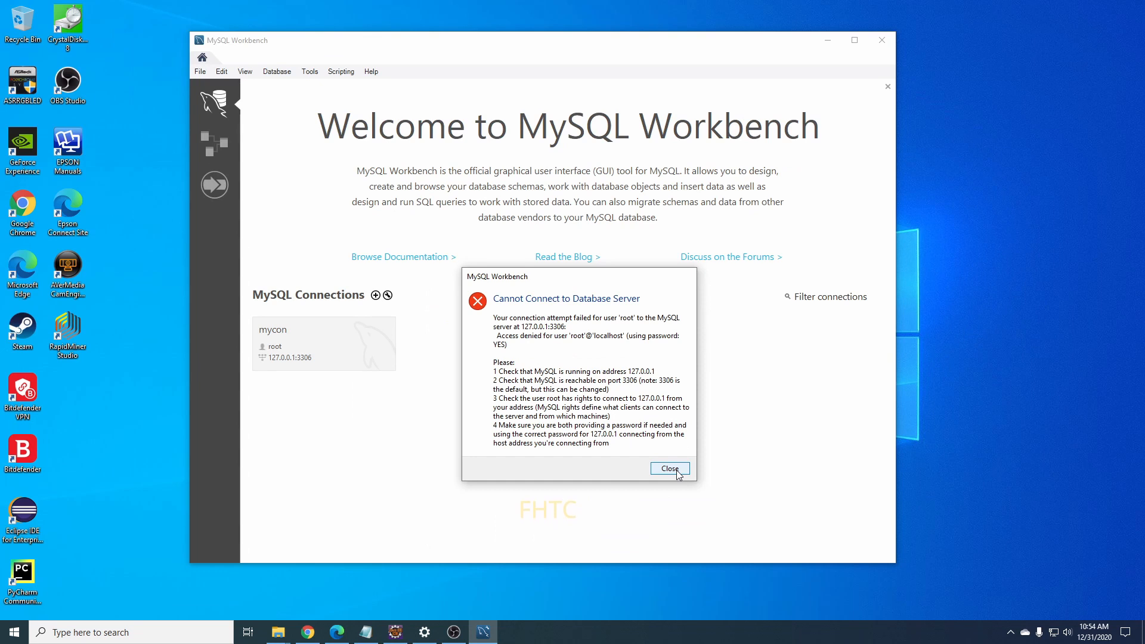
Dismiss the error, then search 'mysql' in Windows Search to launch MySQL Installer - Community.
click(678, 471)
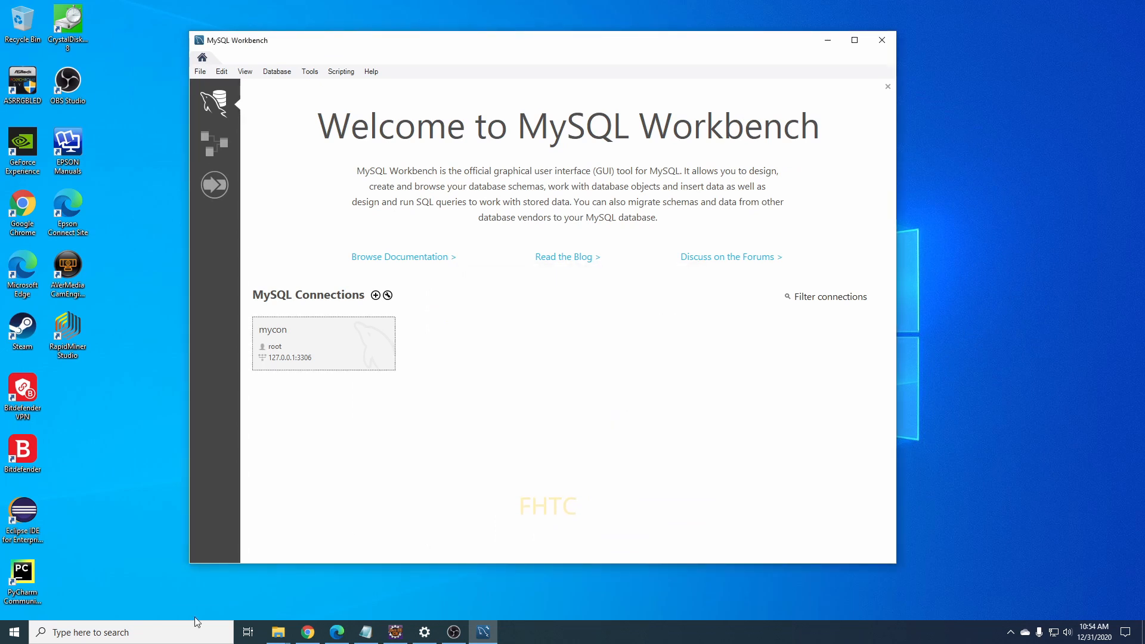
click(123, 632)
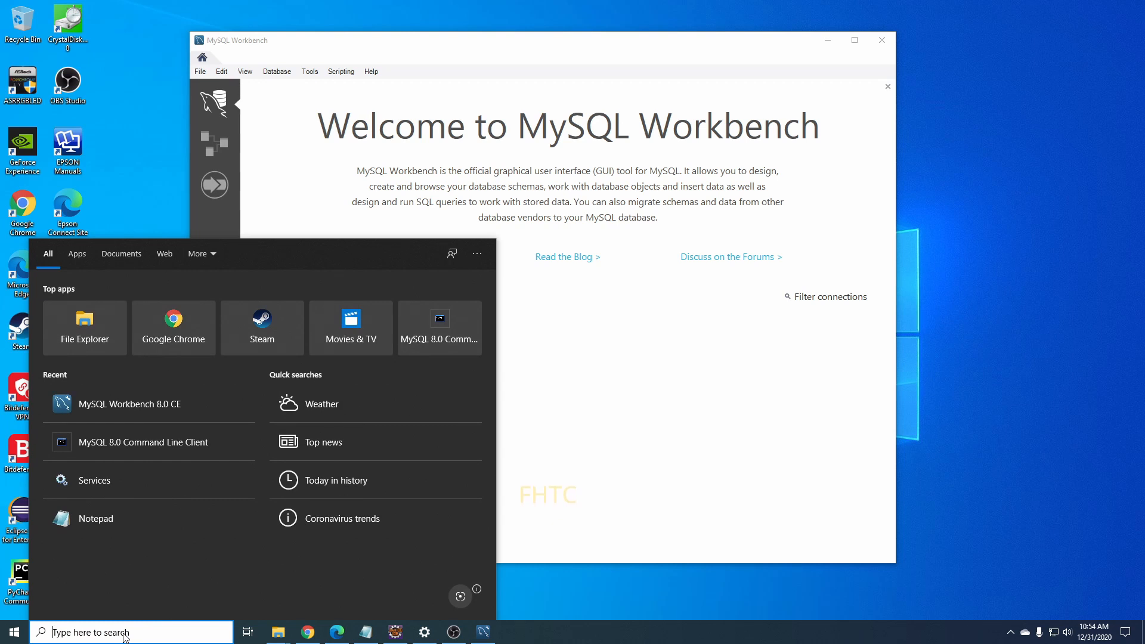
text(mysql)
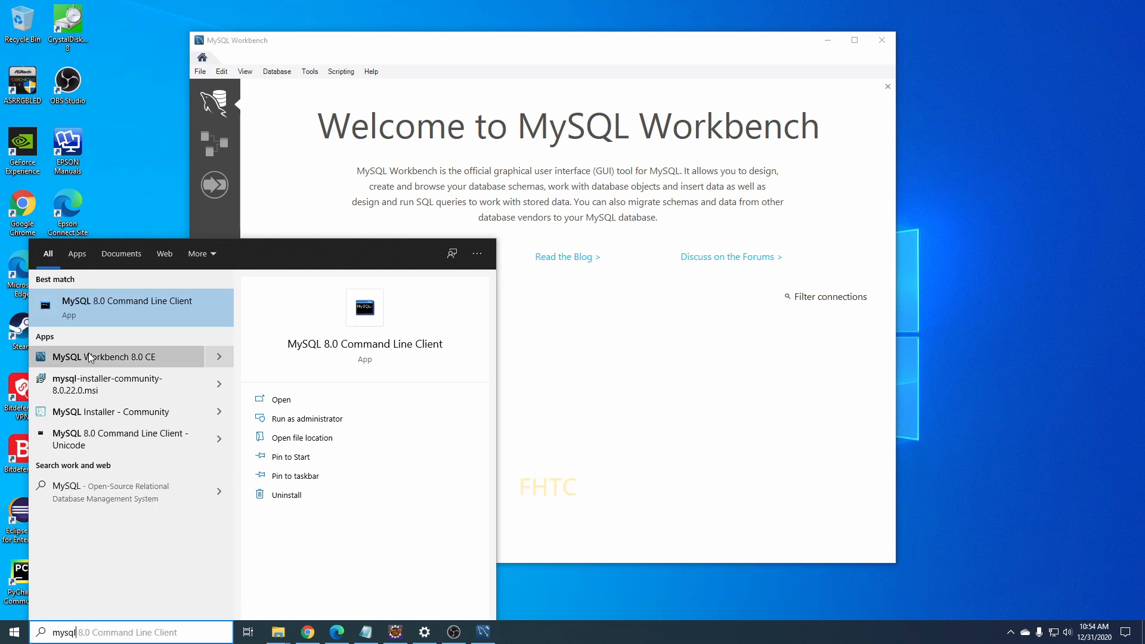
click(119, 417)
drag(543, 143, 498, 190)
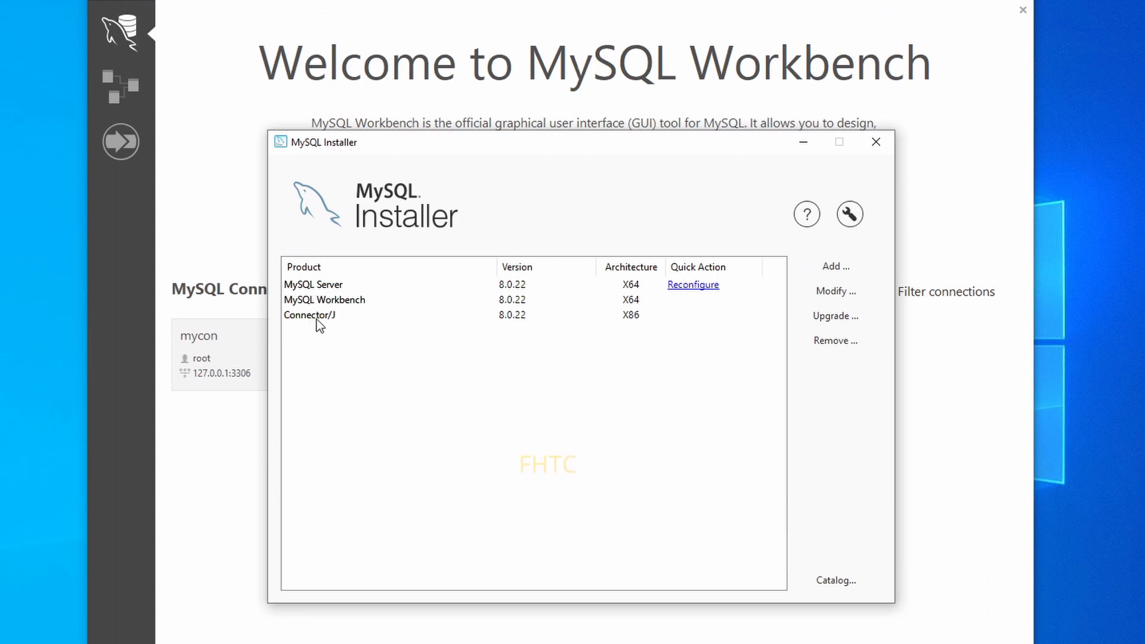
click(311, 288)
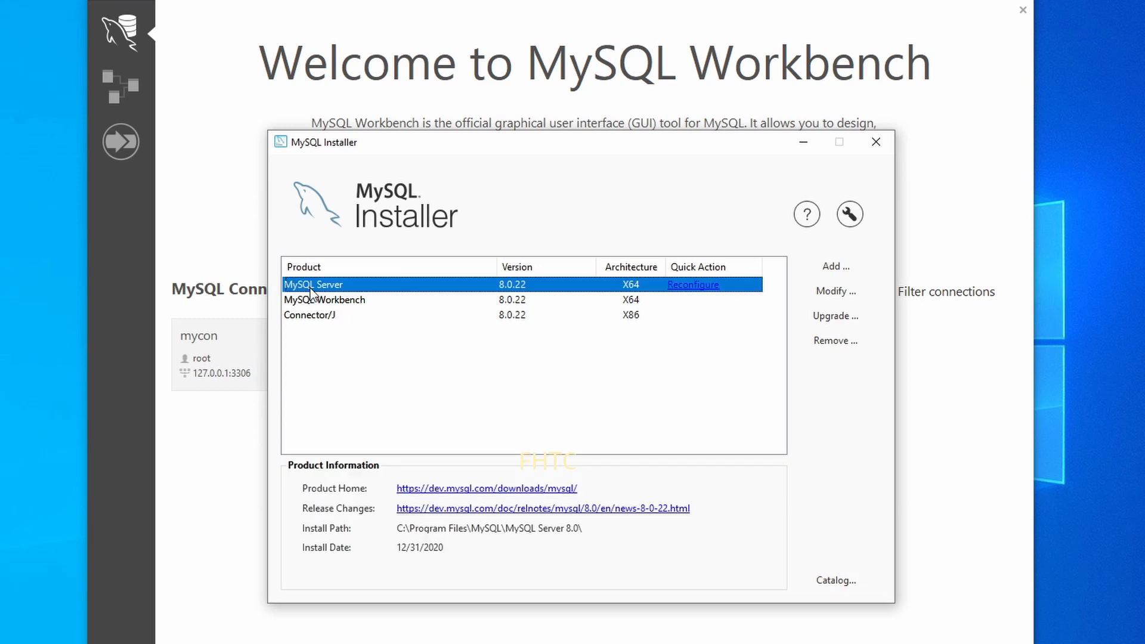
click(710, 339)
click(699, 288)
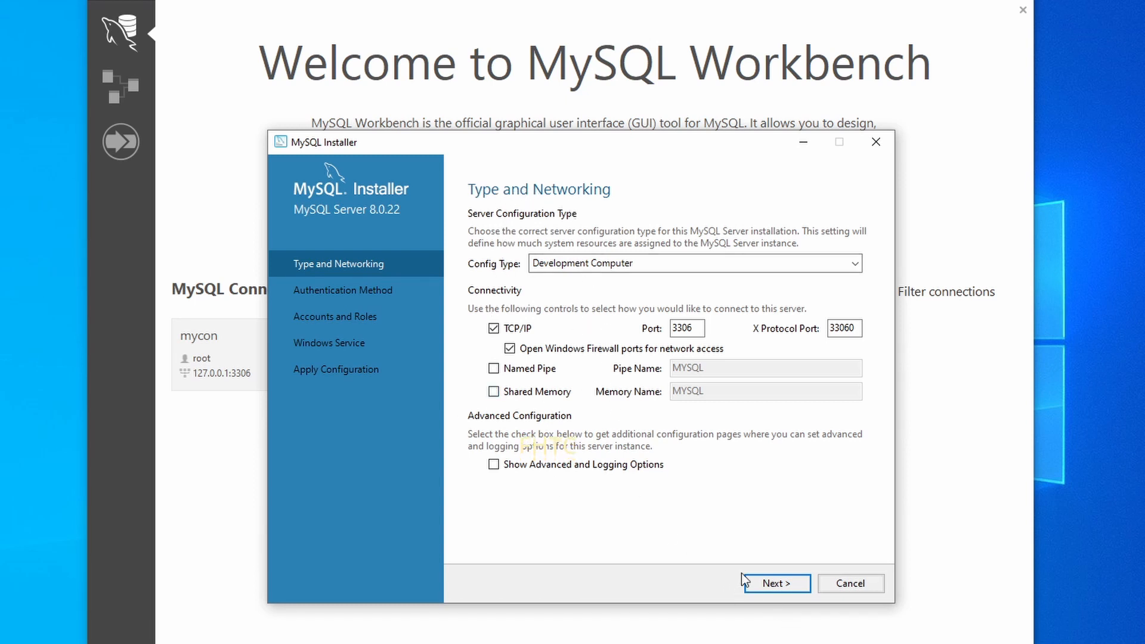
click(775, 584)
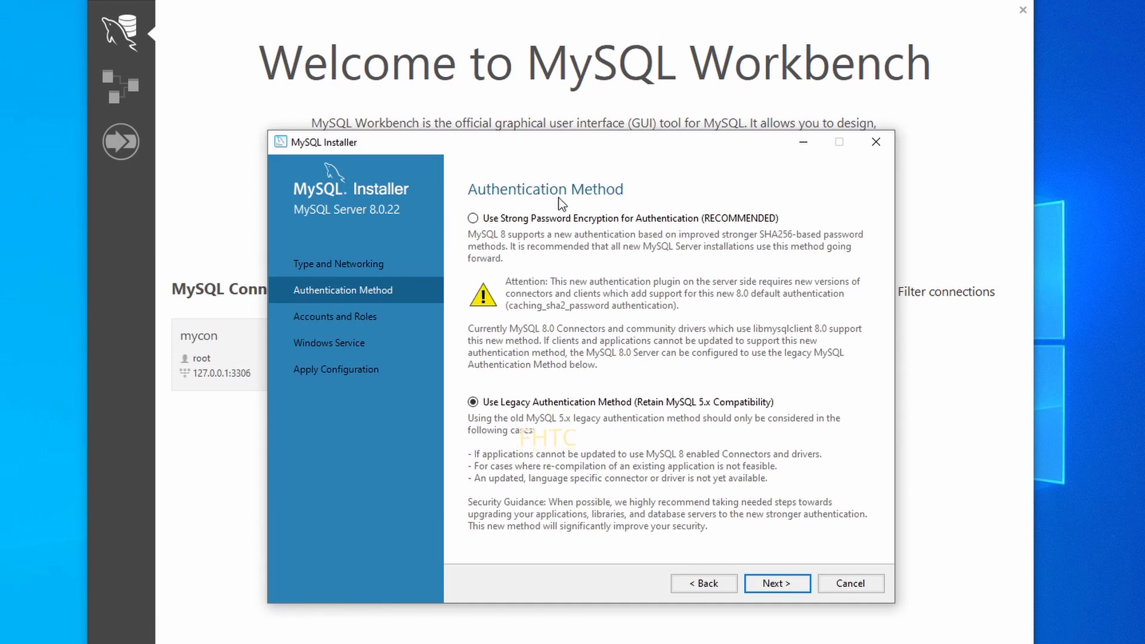
click(758, 584)
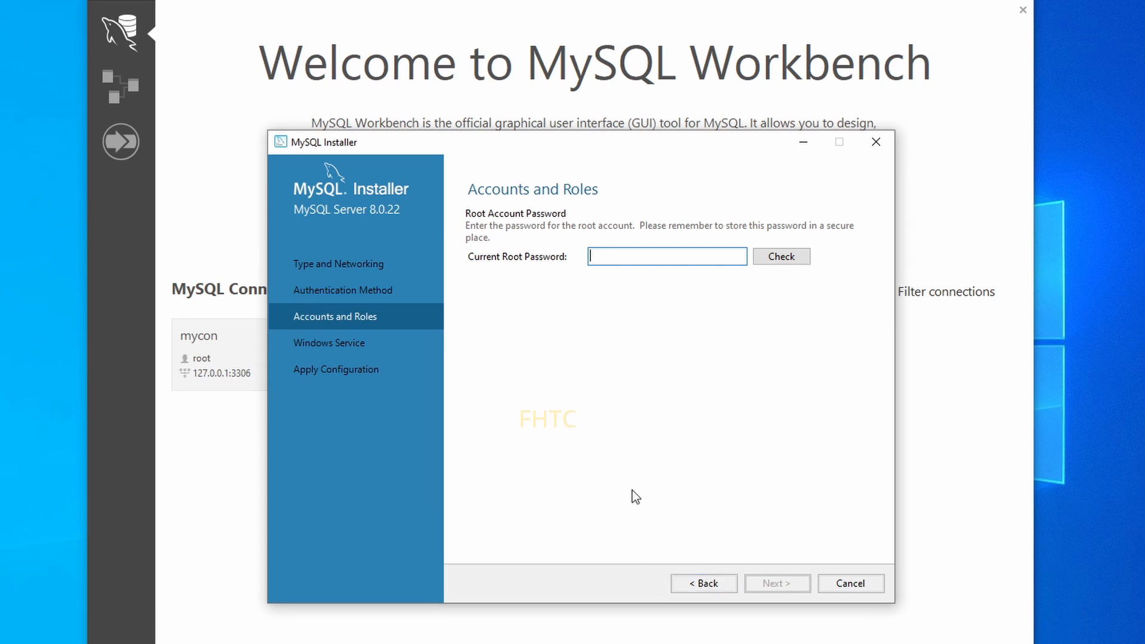
click(699, 586)
click(699, 585)
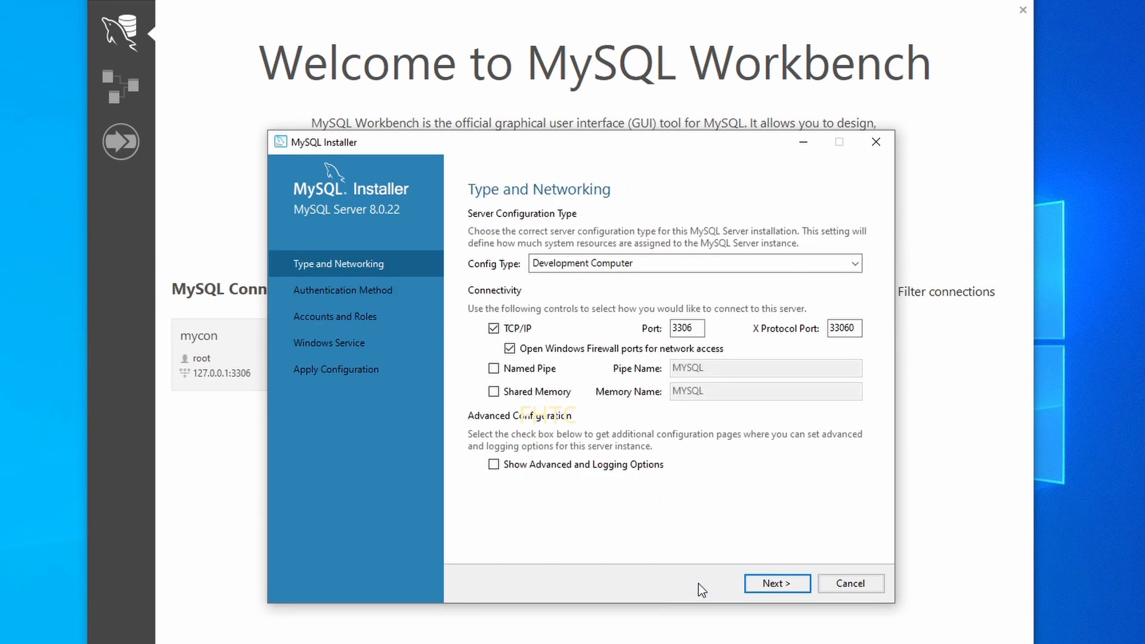
click(836, 580)
click(703, 388)
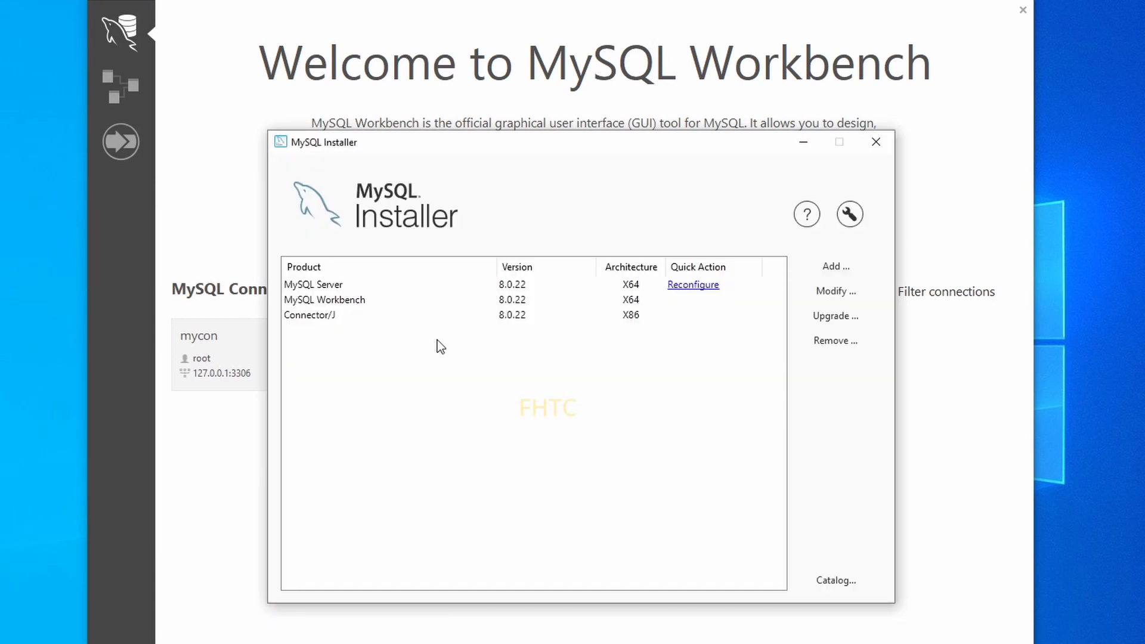
Remove MySQL Server 8.0.22 and its data directory, keeping Workbench and Connector/J.
click(325, 287)
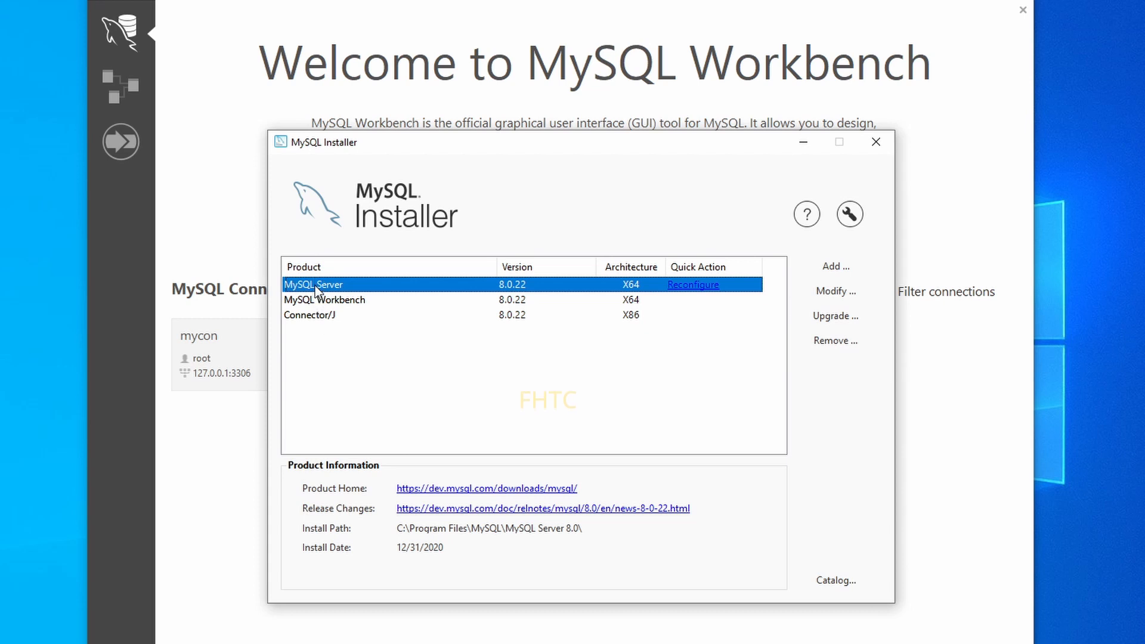
click(824, 344)
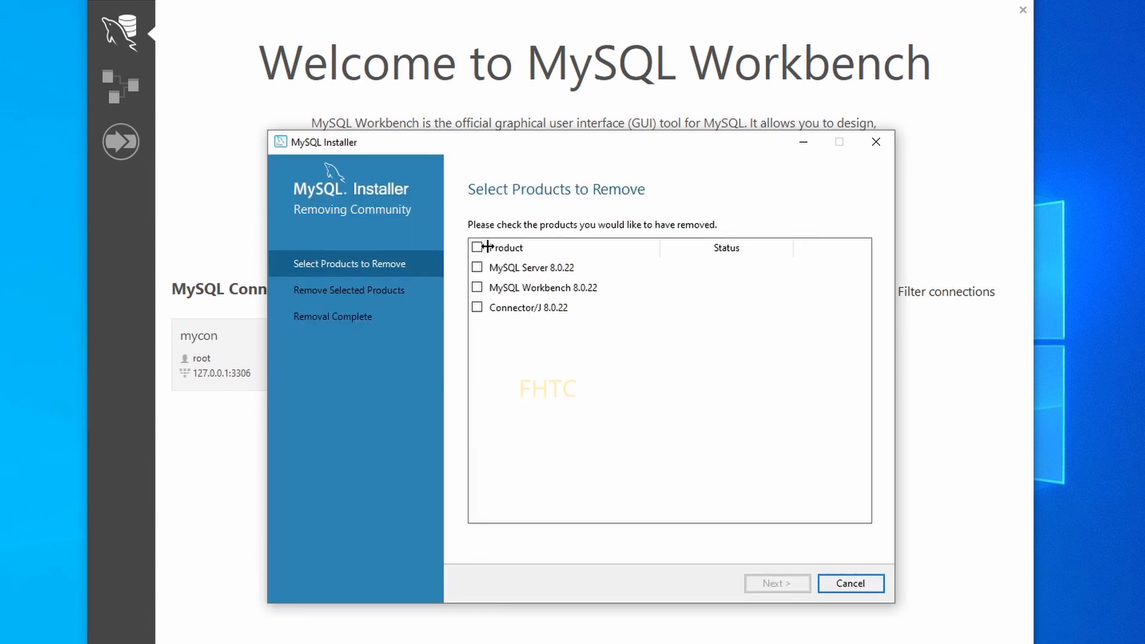
click(478, 267)
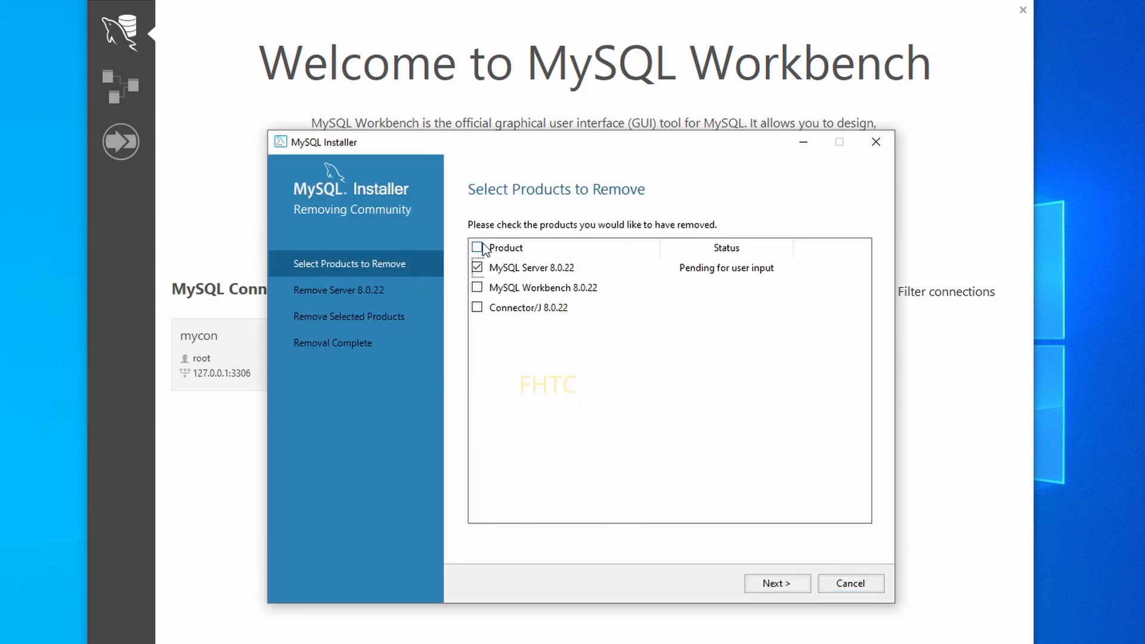
click(777, 587)
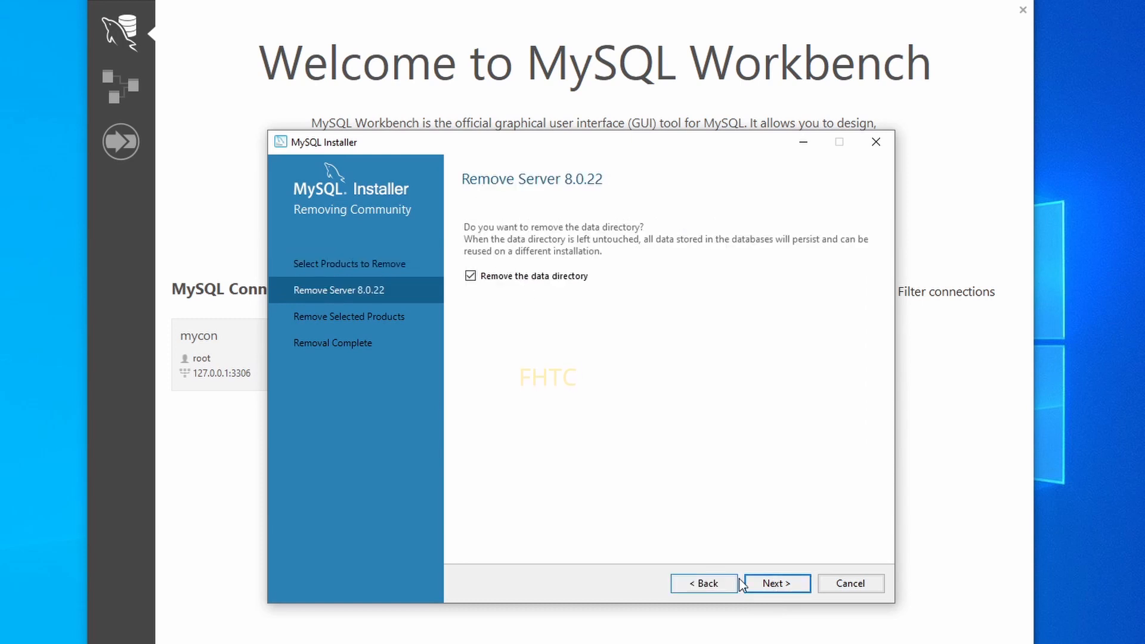
click(763, 582)
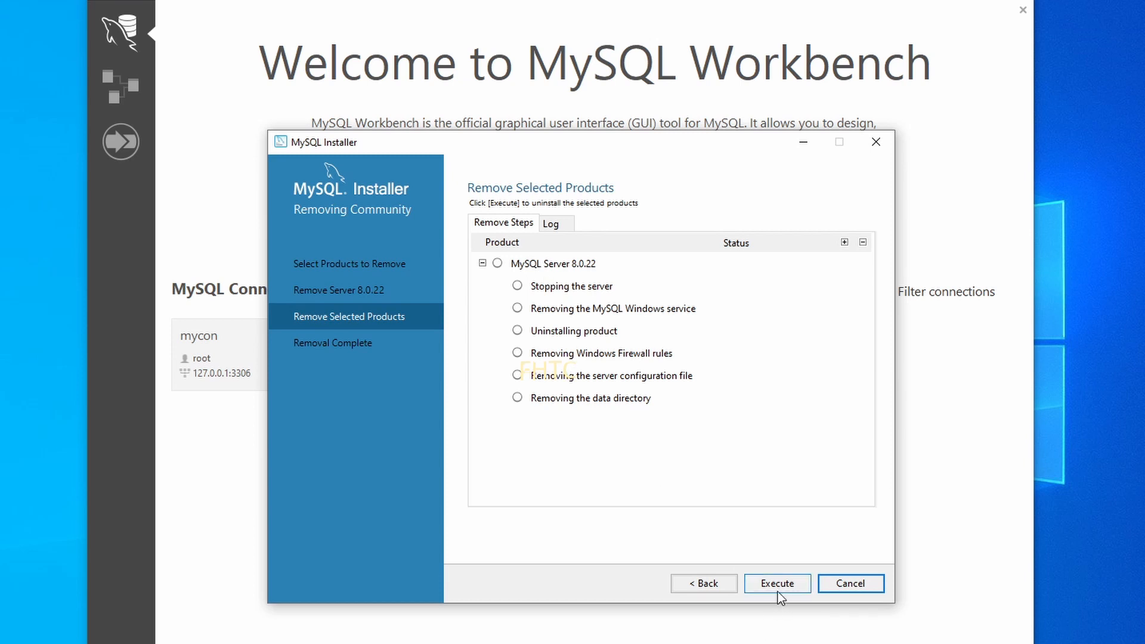
click(779, 584)
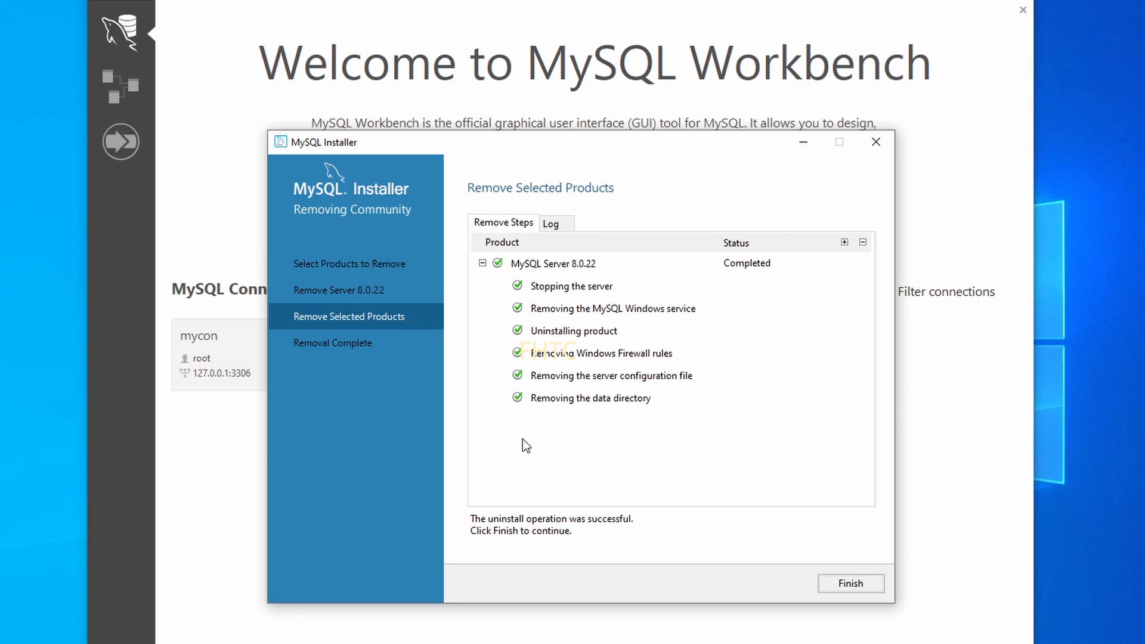
click(850, 583)
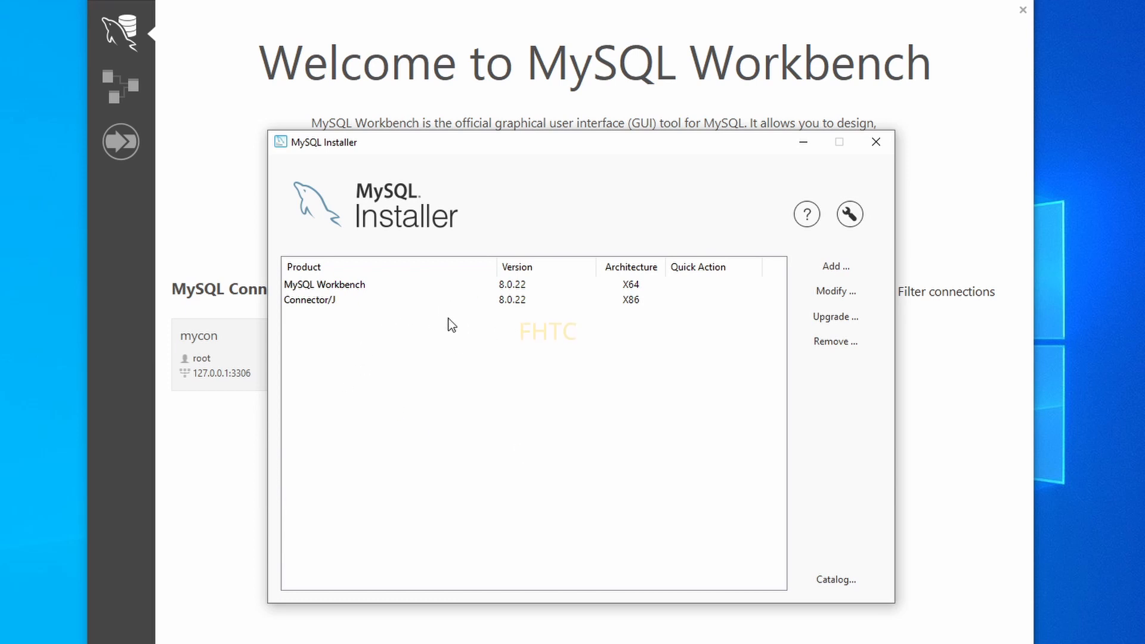
Add MySQL Server 8.0.22 - X64 from MySQL Servers > MySQL Server > 8.0 and install it.
click(828, 267)
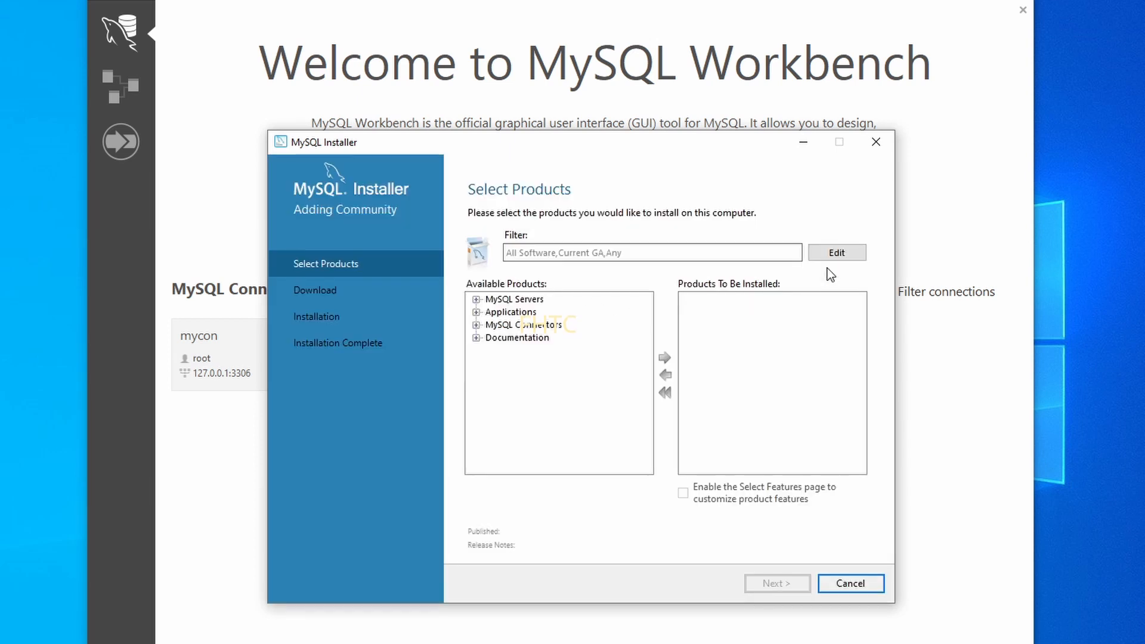
click(476, 300)
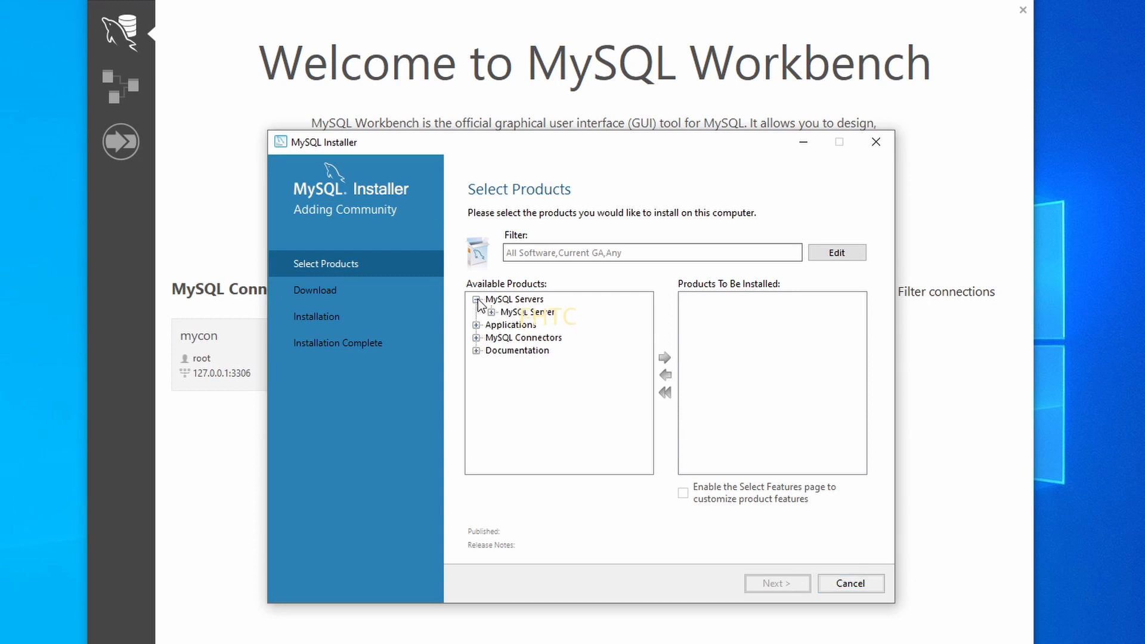
click(491, 312)
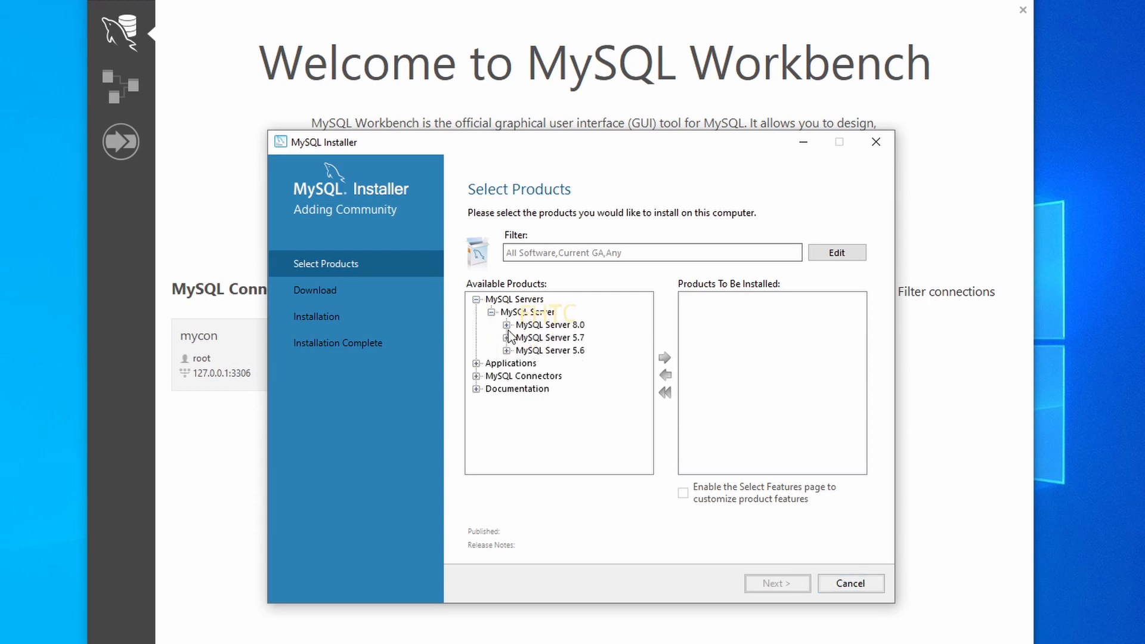
click(507, 326)
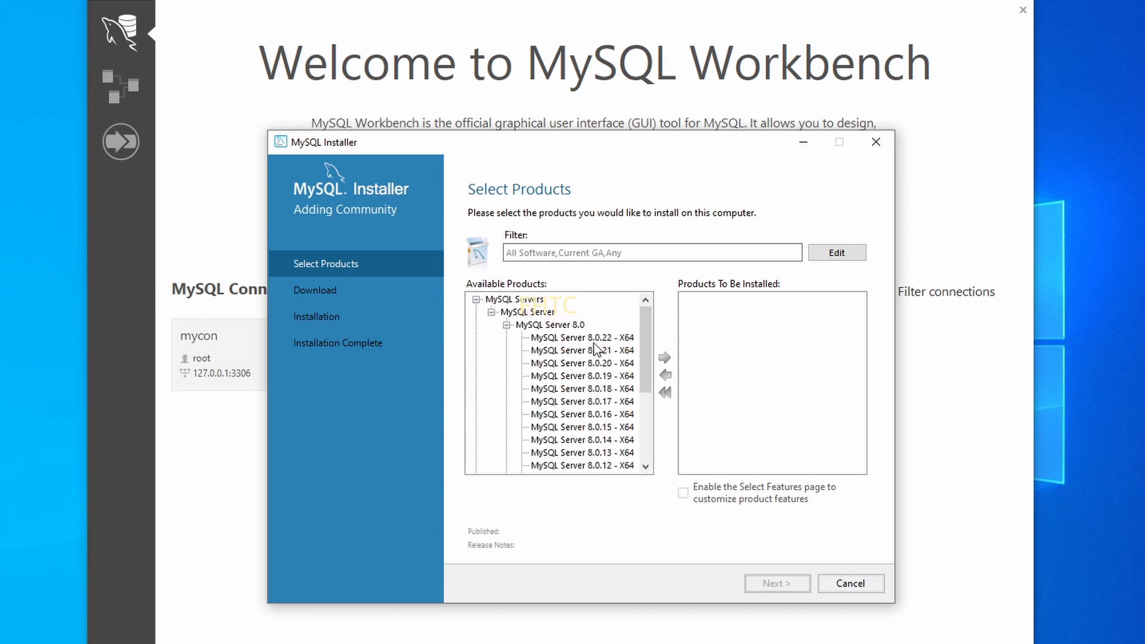
click(595, 338)
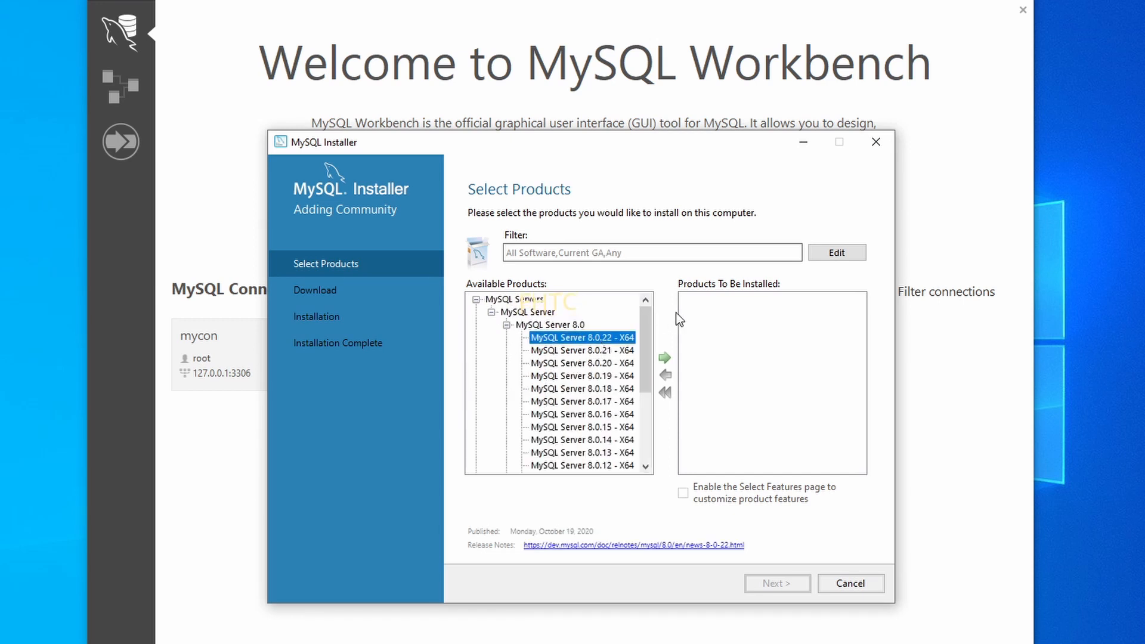
click(666, 357)
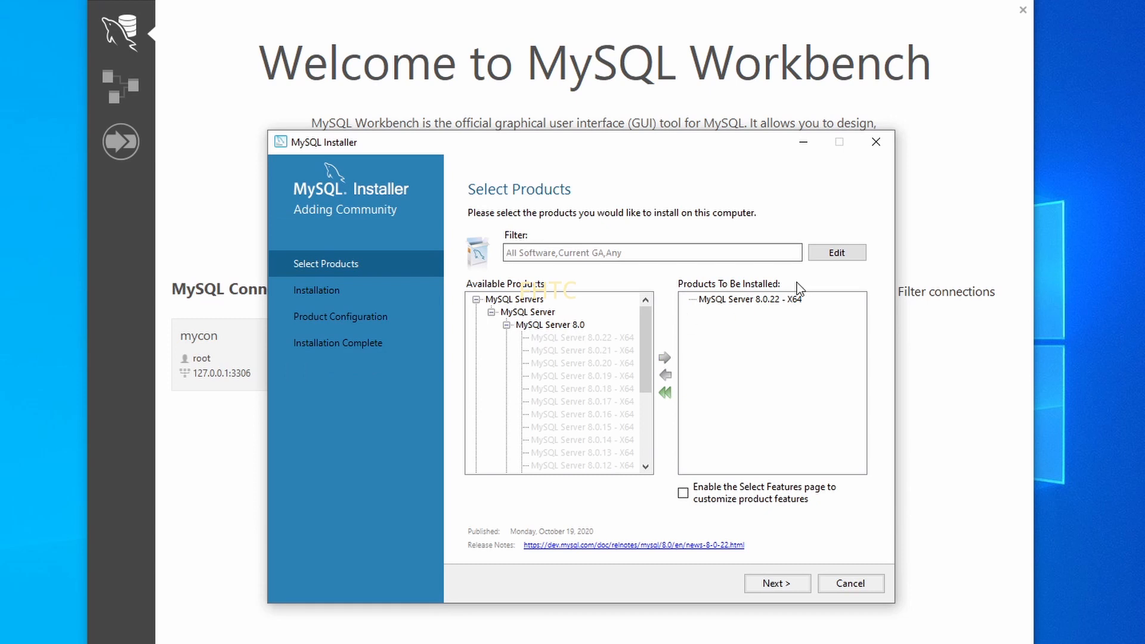
click(778, 584)
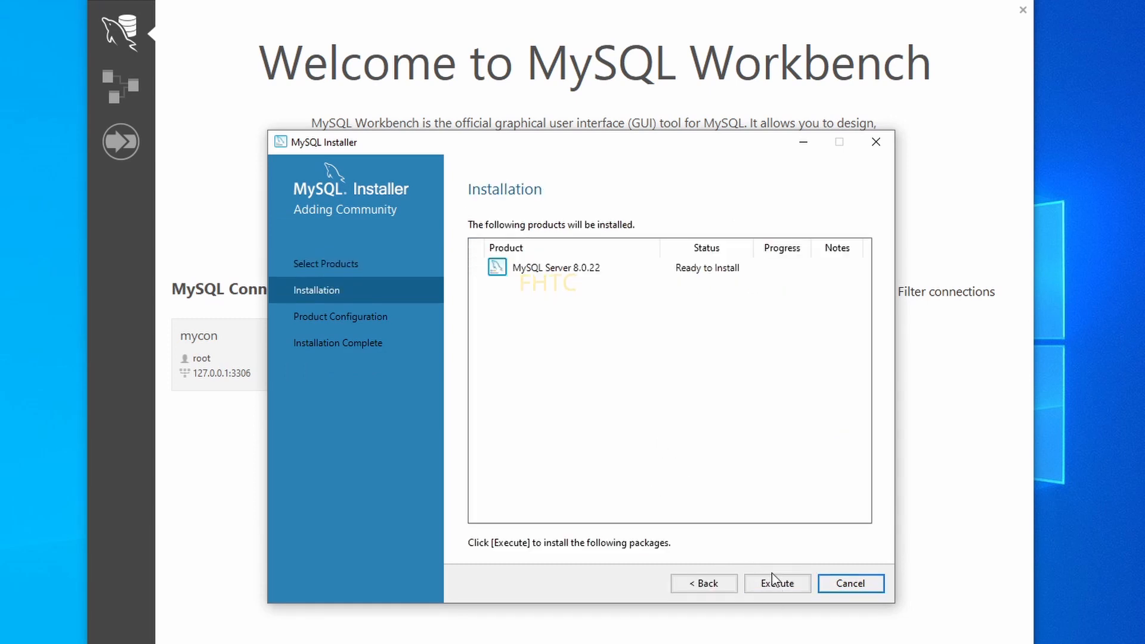
click(782, 582)
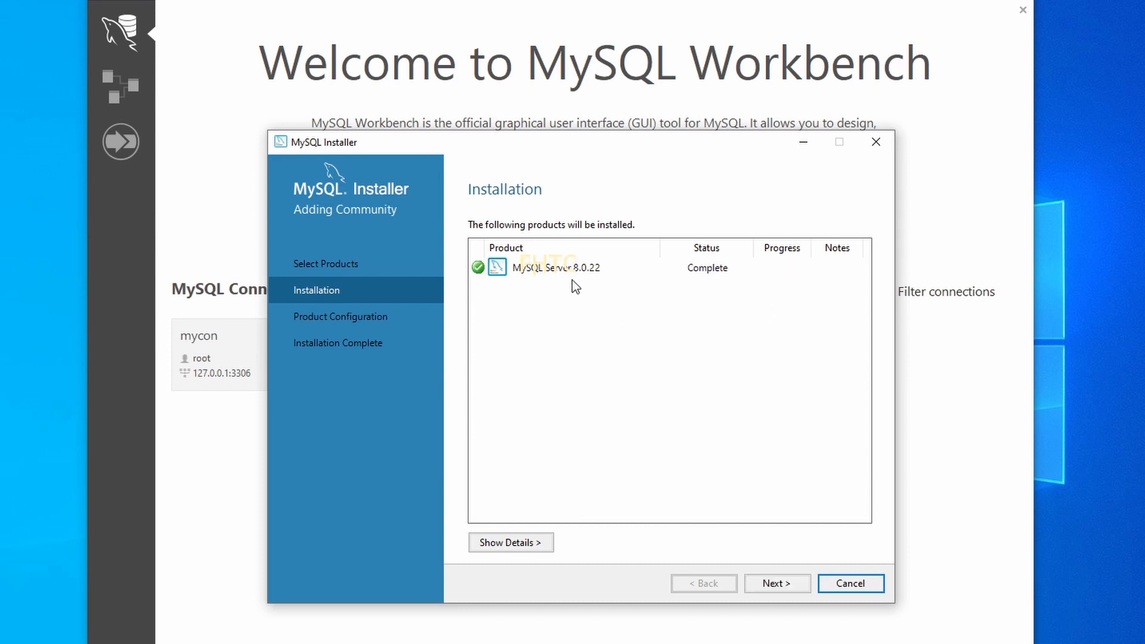
Begin configuring MySQL Server 8.0.22 with Config Type left as Development Computer.
click(793, 582)
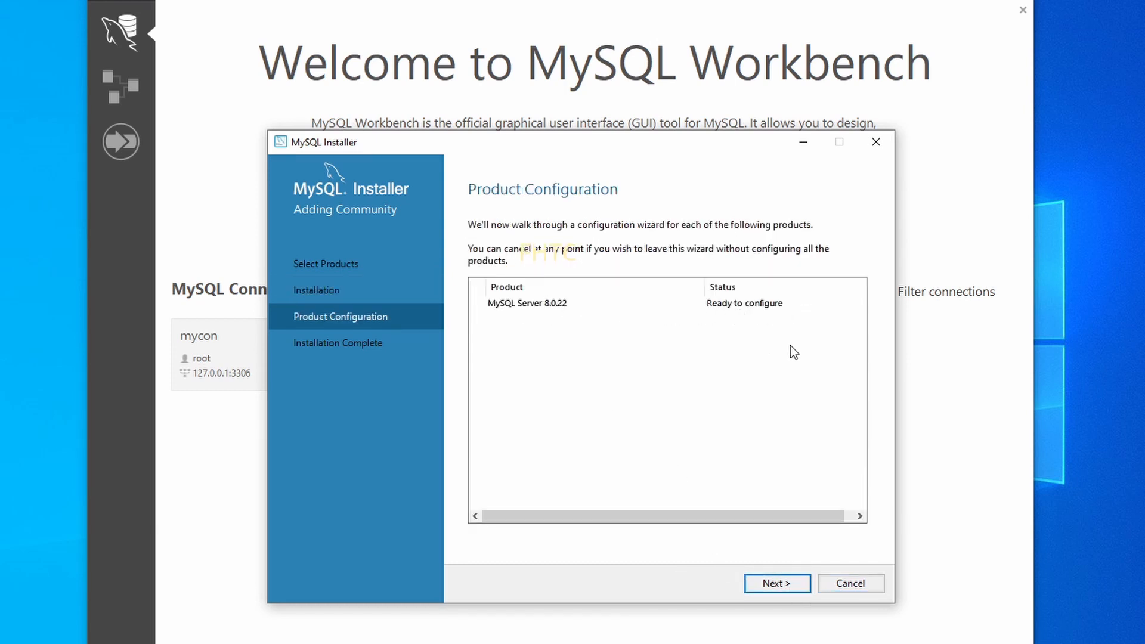
click(783, 586)
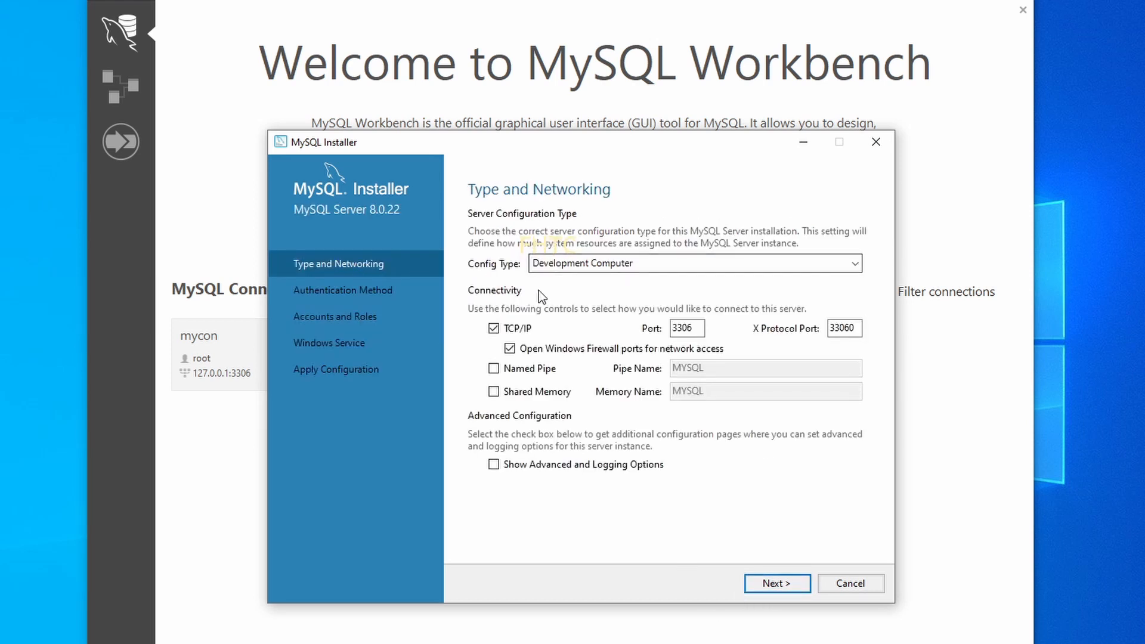
click(613, 263)
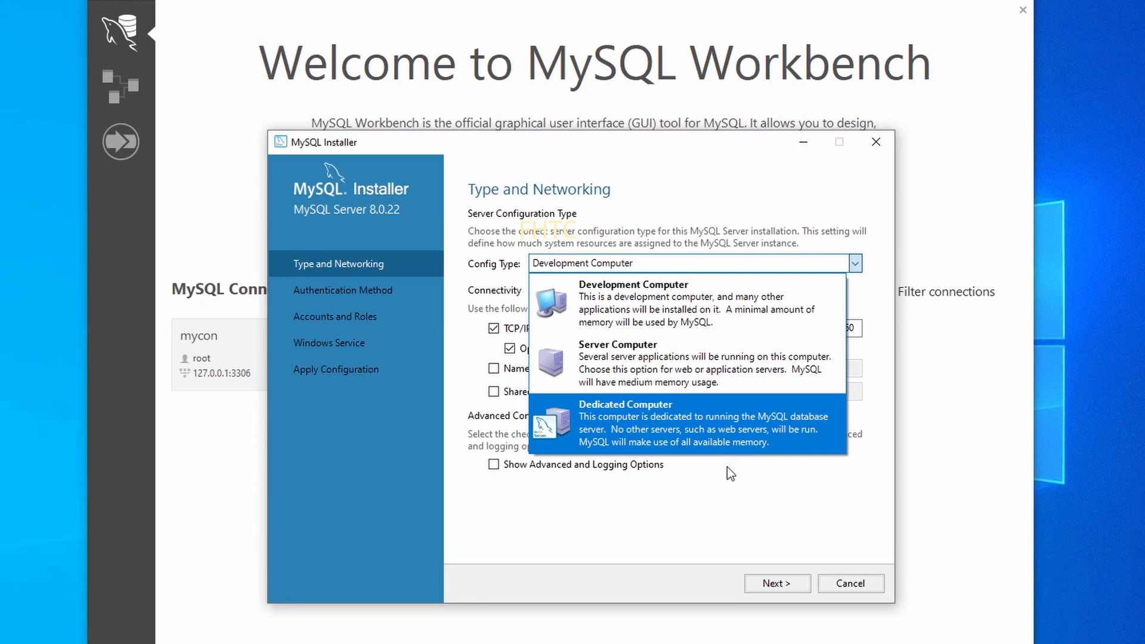
click(721, 499)
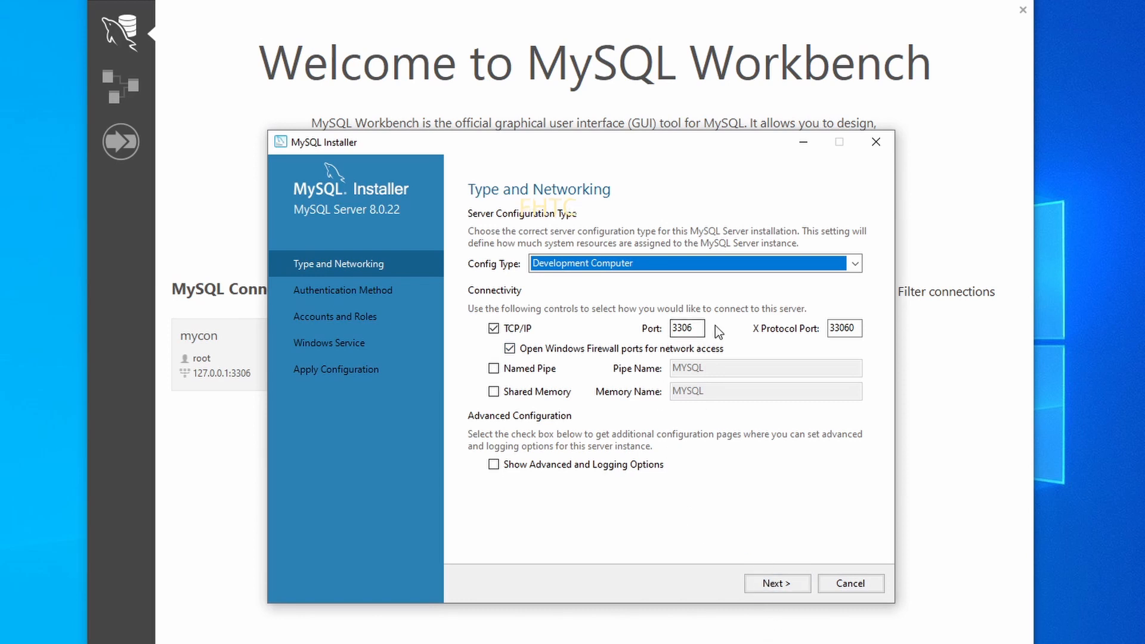
Choose 'Use Legacy Authentication Method (Retain MySQL 5.x Compatibility)' and continue to Accounts and Roles.
click(777, 583)
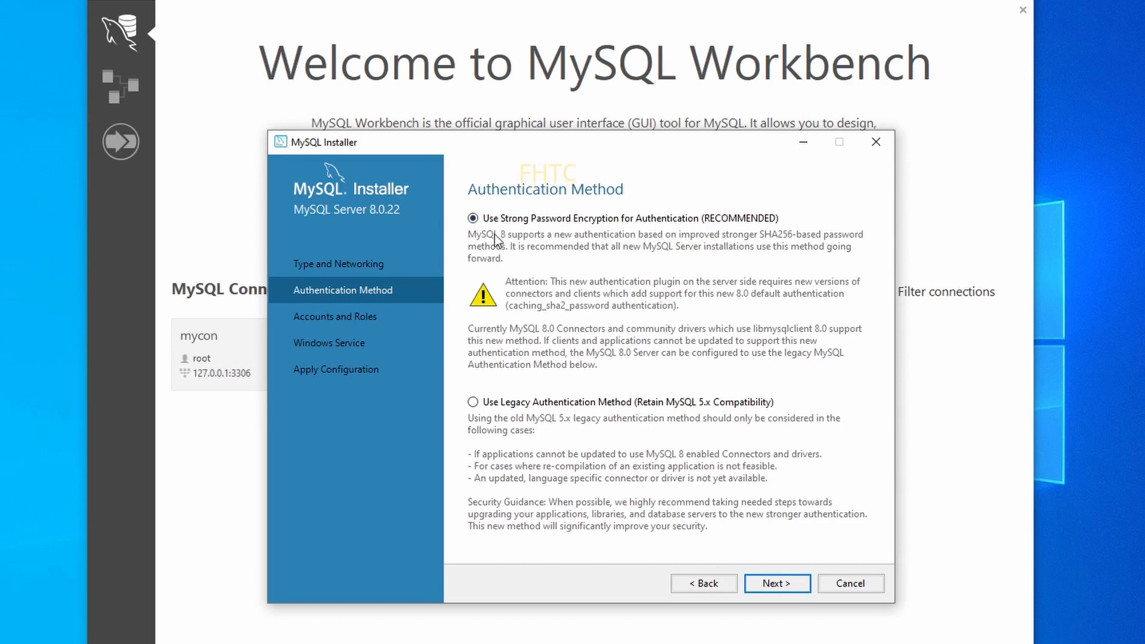
click(473, 403)
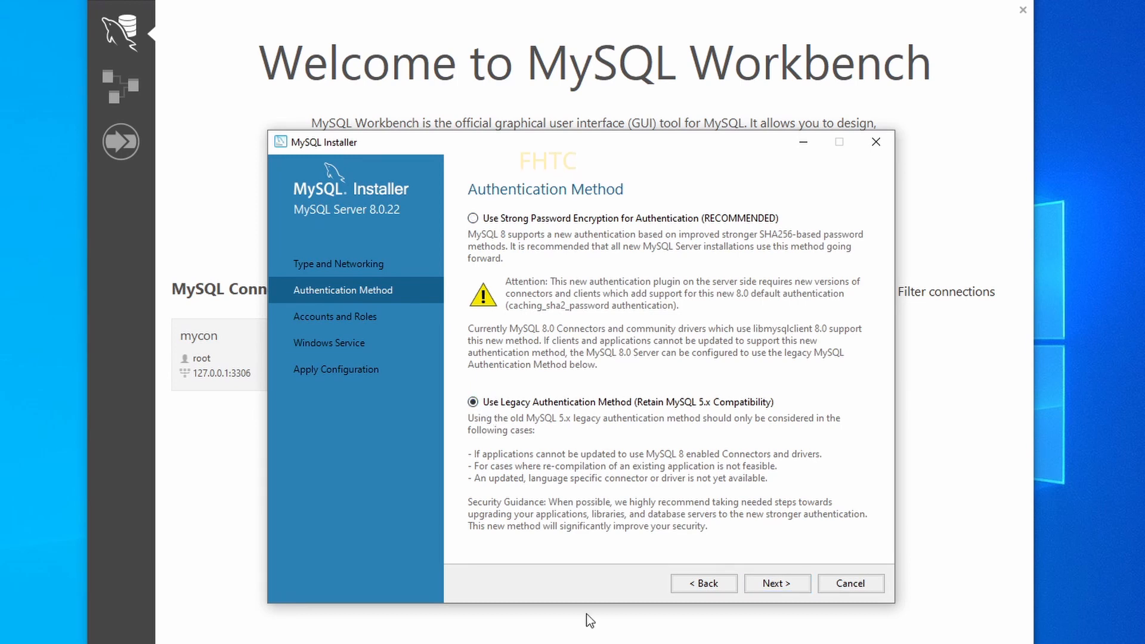
click(764, 583)
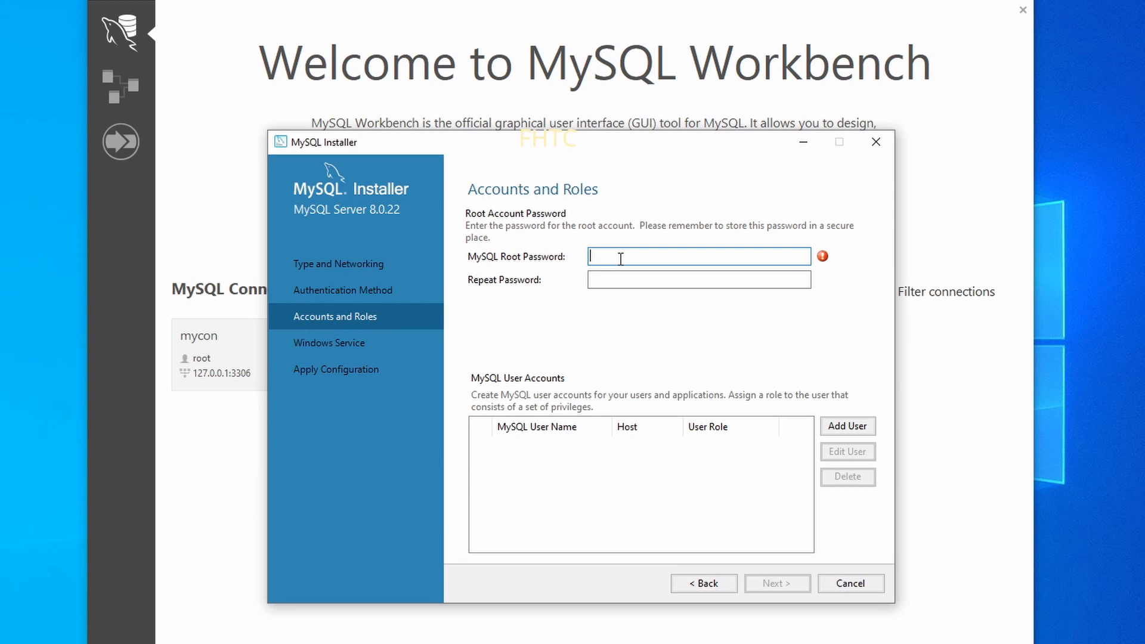
Enter a new root account password in both password fields.
text(root)
key(Tab)
text(roo)
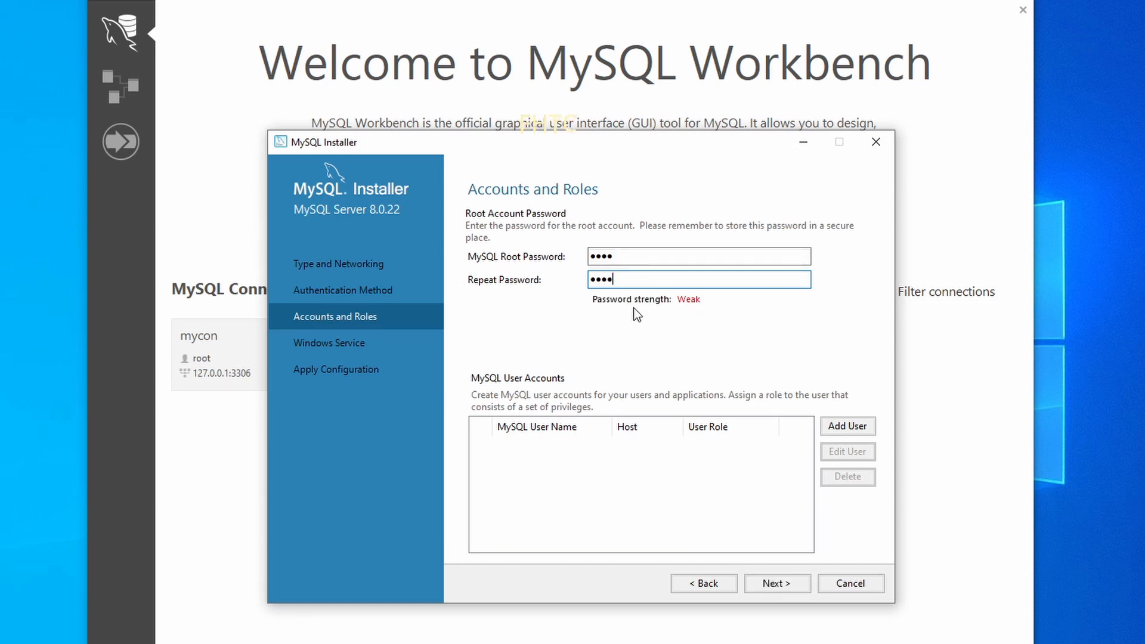
click(761, 582)
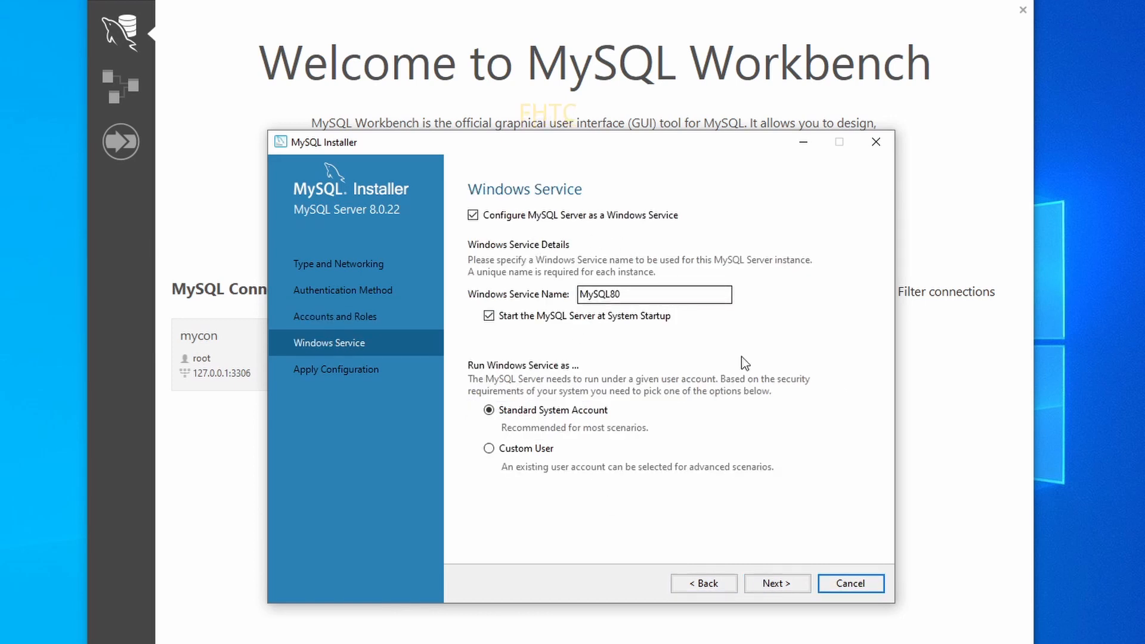
Keep the MySQL80 Windows service defaults and apply the server configuration.
click(787, 577)
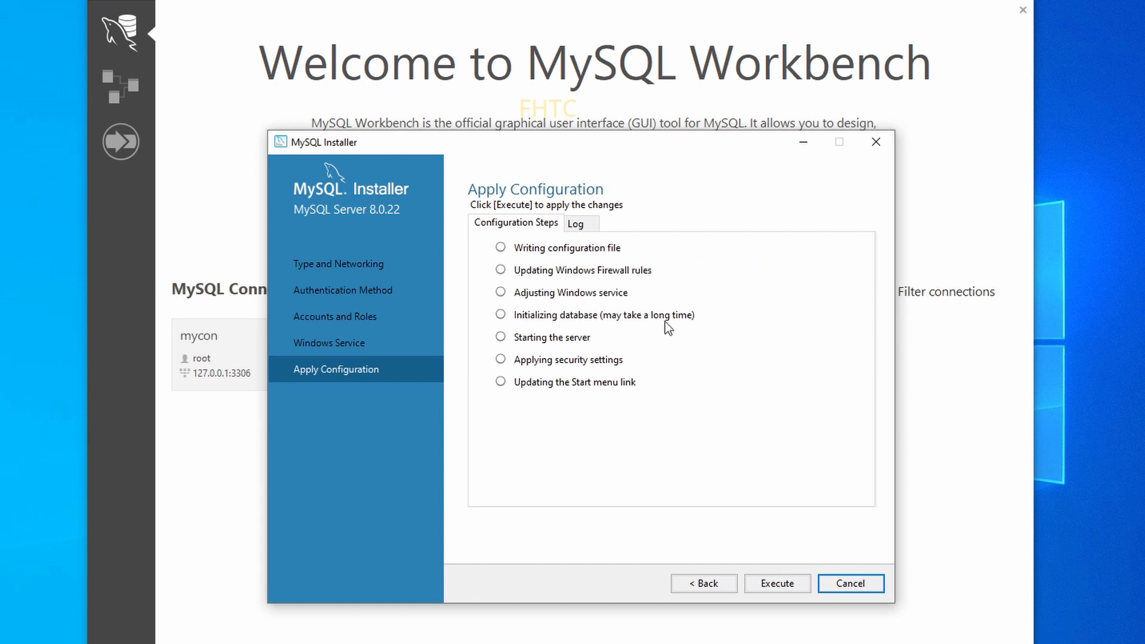
click(794, 586)
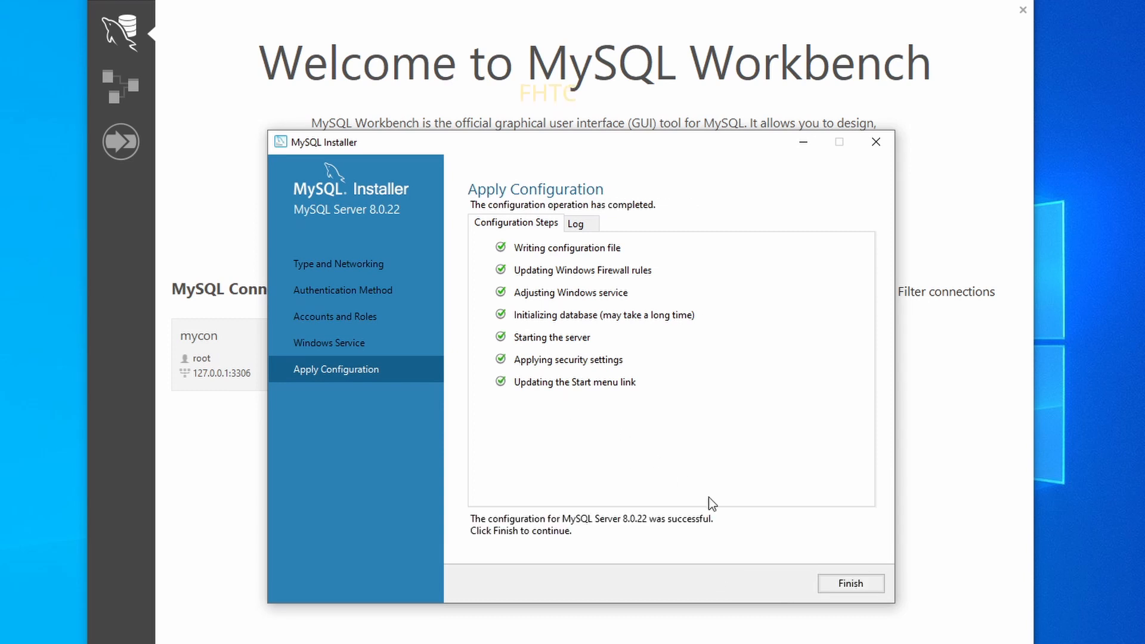
click(851, 585)
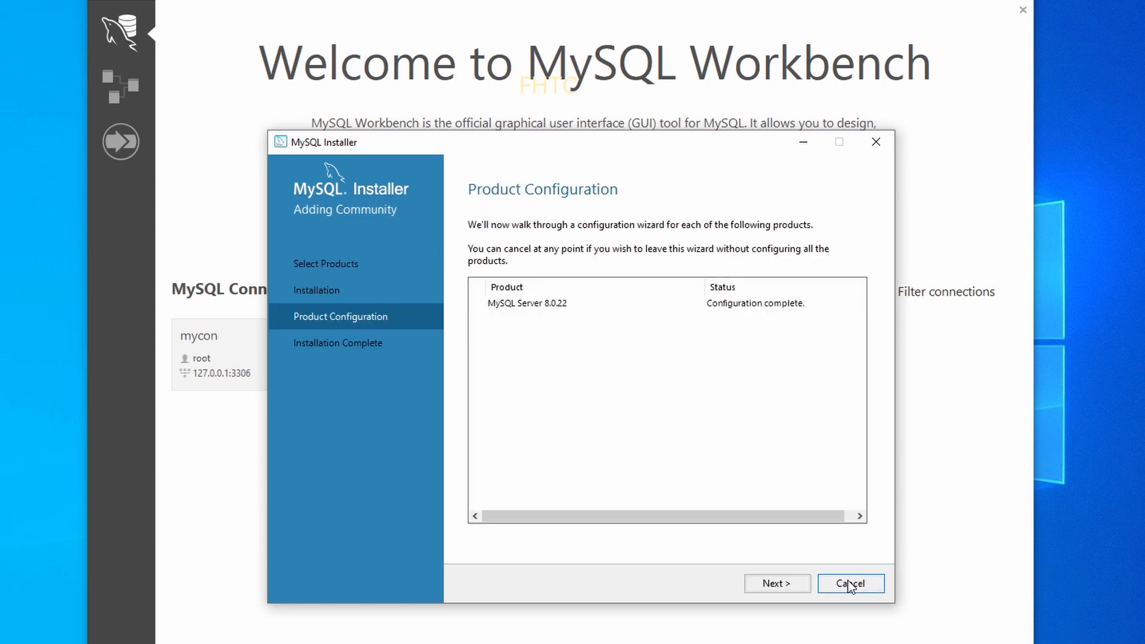
Finish the installation summary and close MySQL Installer, returning to the Workbench welcome screen.
click(777, 584)
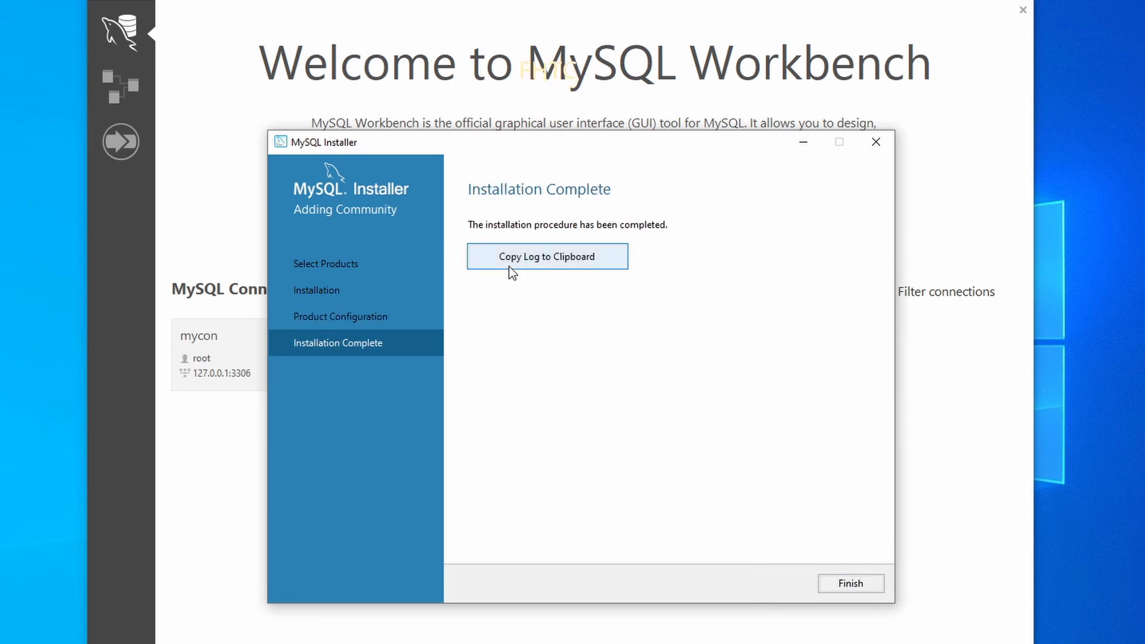
click(835, 584)
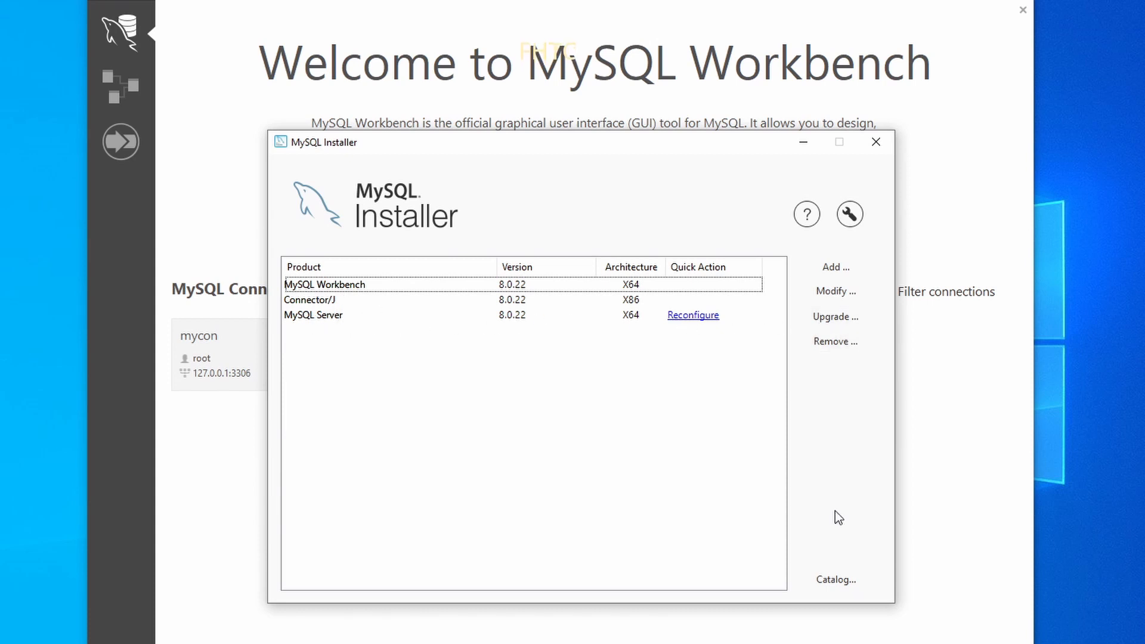
click(986, 419)
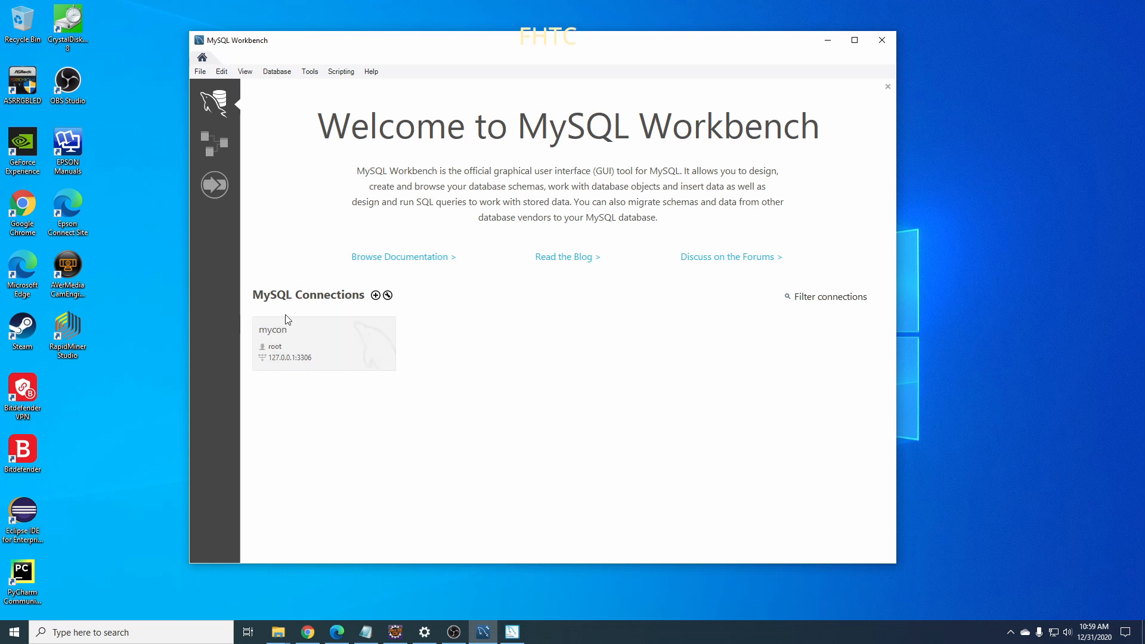
click(333, 338)
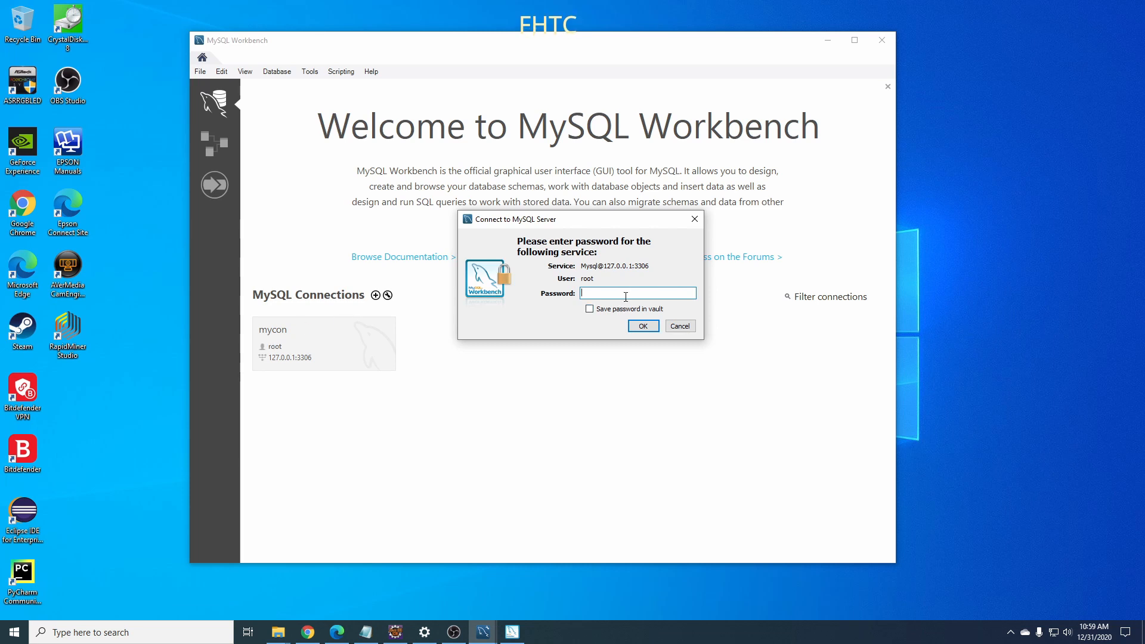
text(*)
click(646, 326)
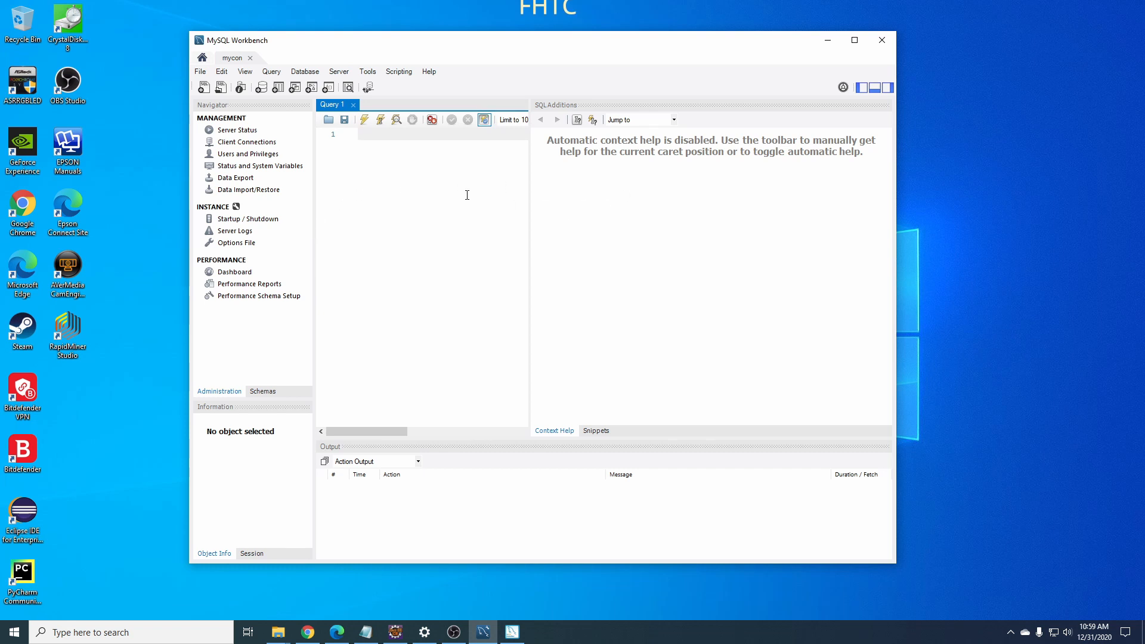
click(203, 58)
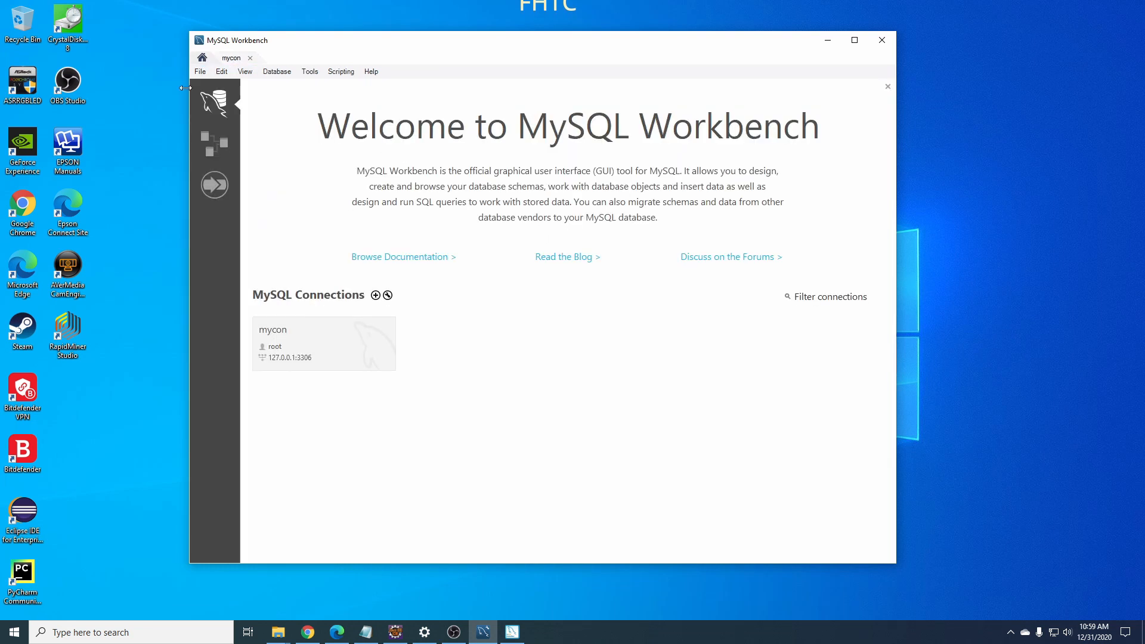
click(367, 368)
click(250, 58)
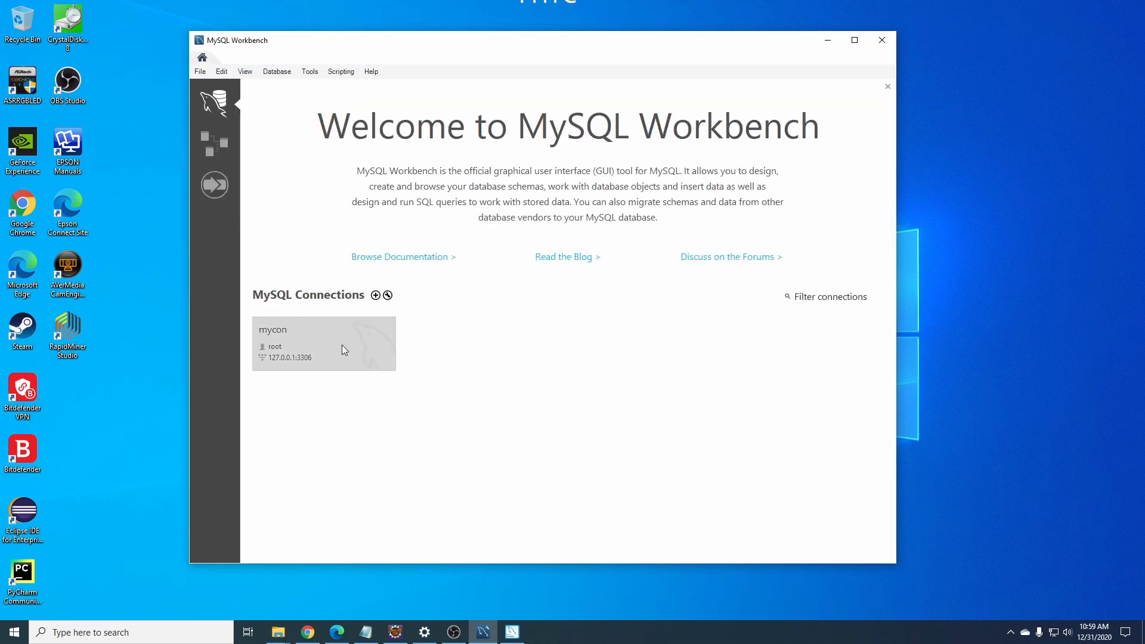
Delete all saved Workbench connections, including the old mycon.
right_click(342, 345)
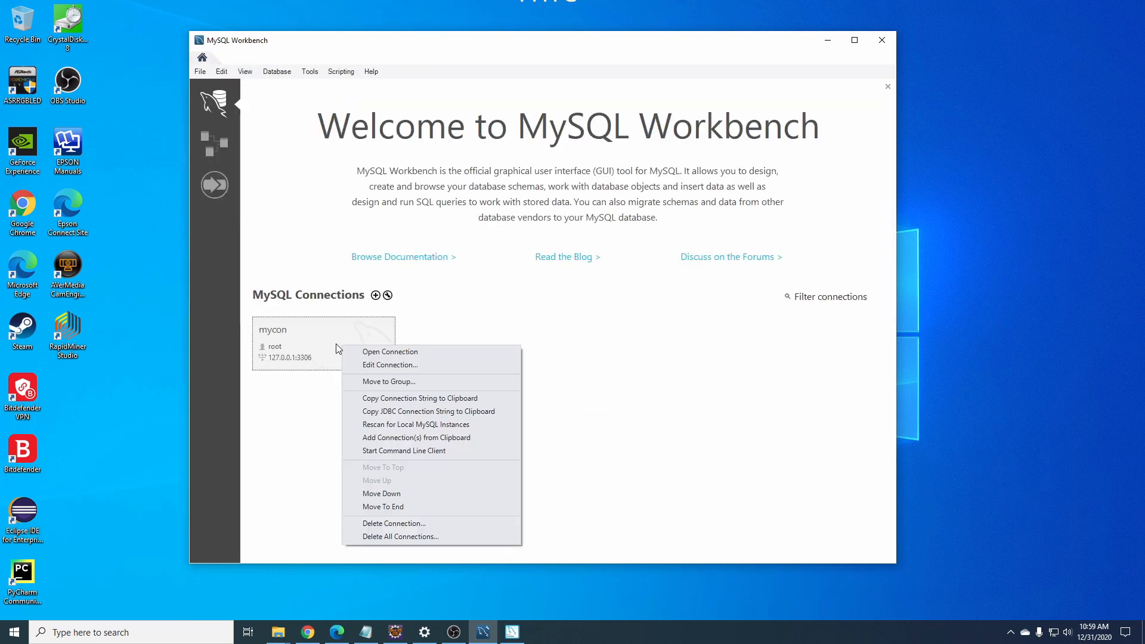
click(388, 537)
click(598, 321)
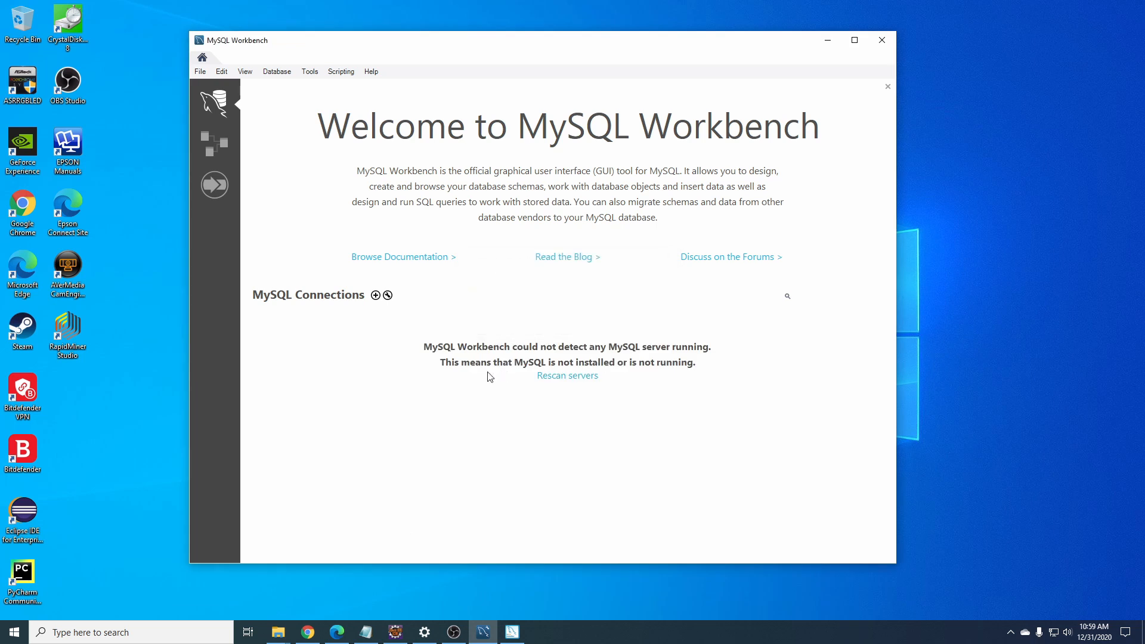
Create connection 'mycon' with the root password stored in the vault, test it successfully, save and open it.
click(376, 295)
click(418, 183)
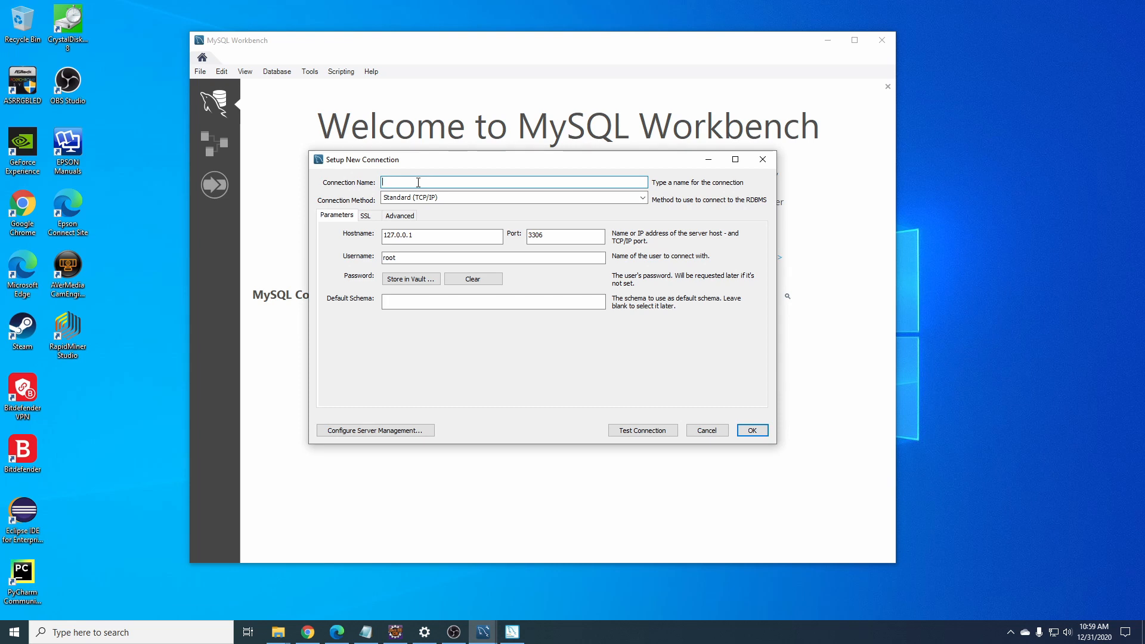
text(myco)
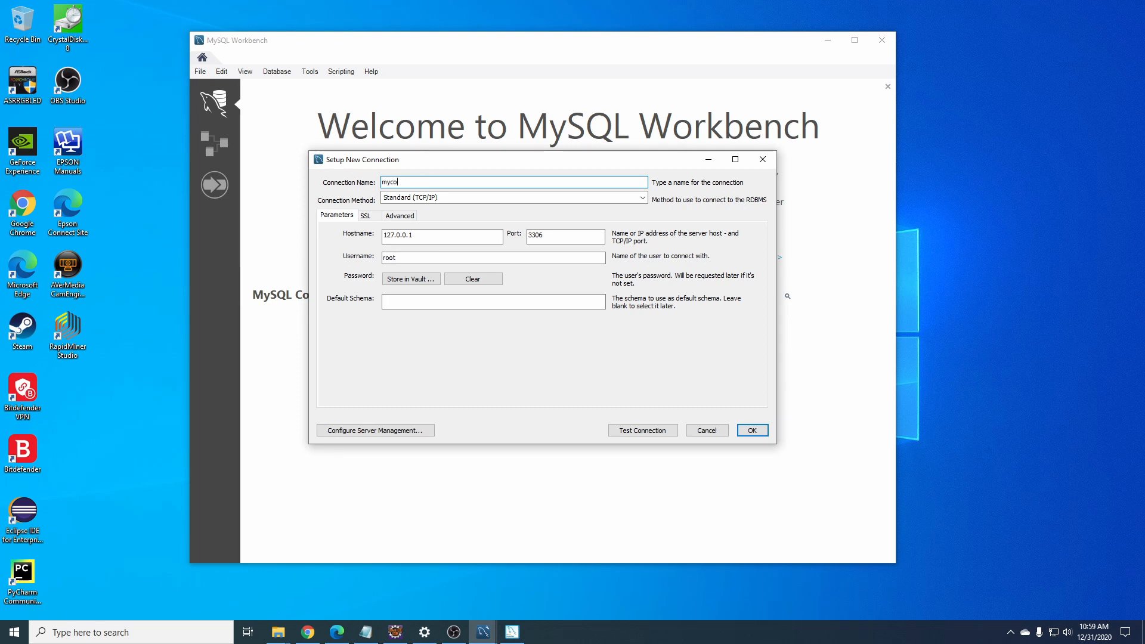
text(n)
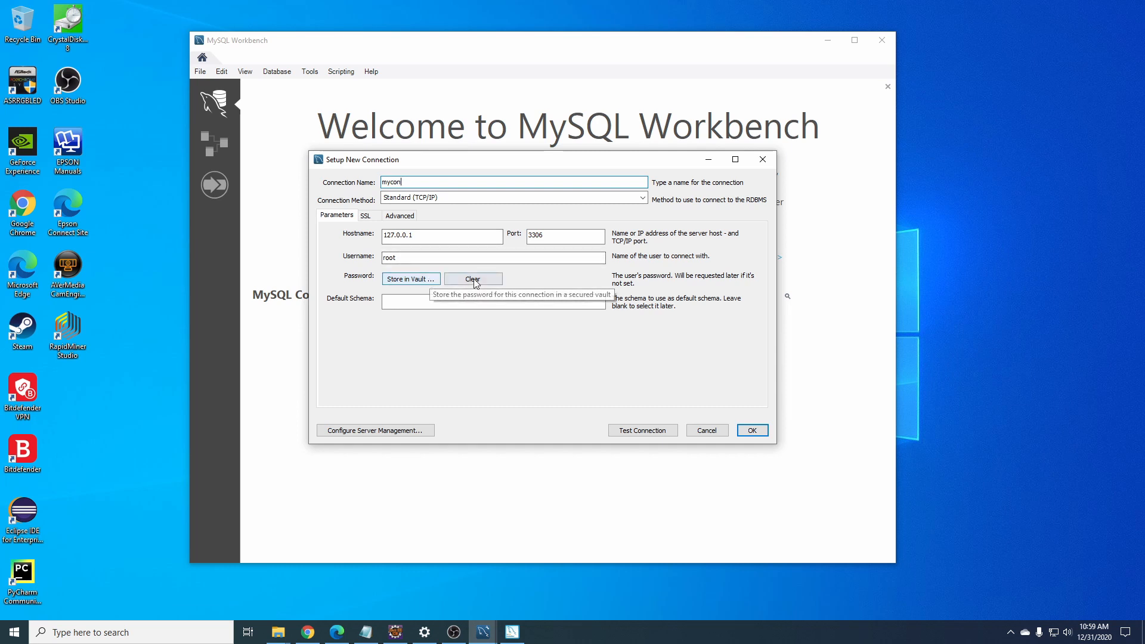
click(411, 279)
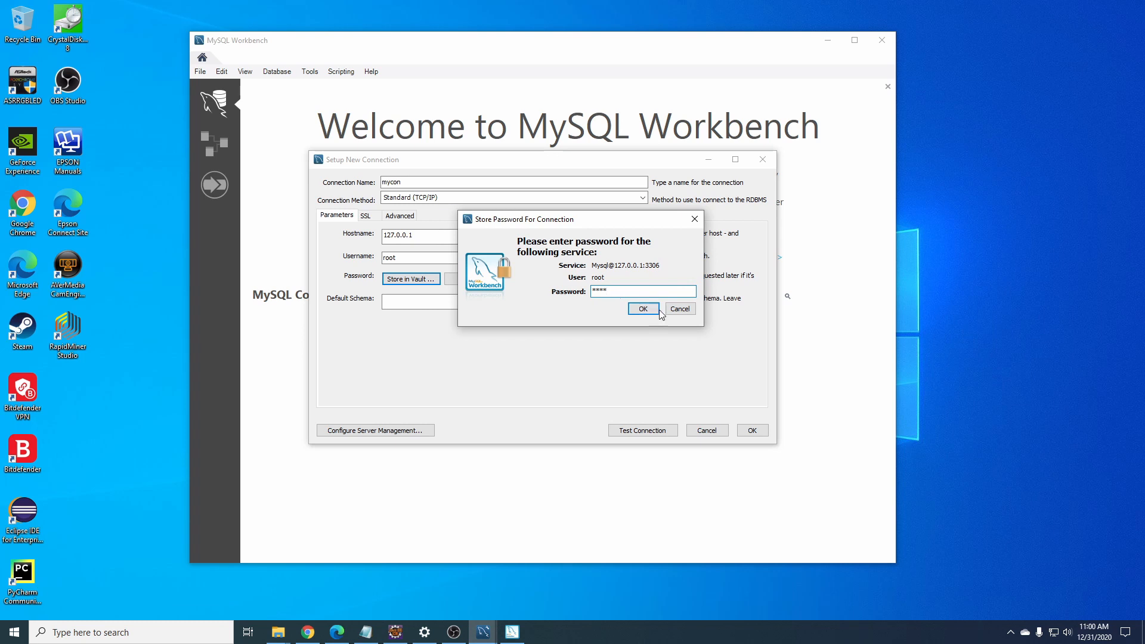
click(645, 309)
click(617, 434)
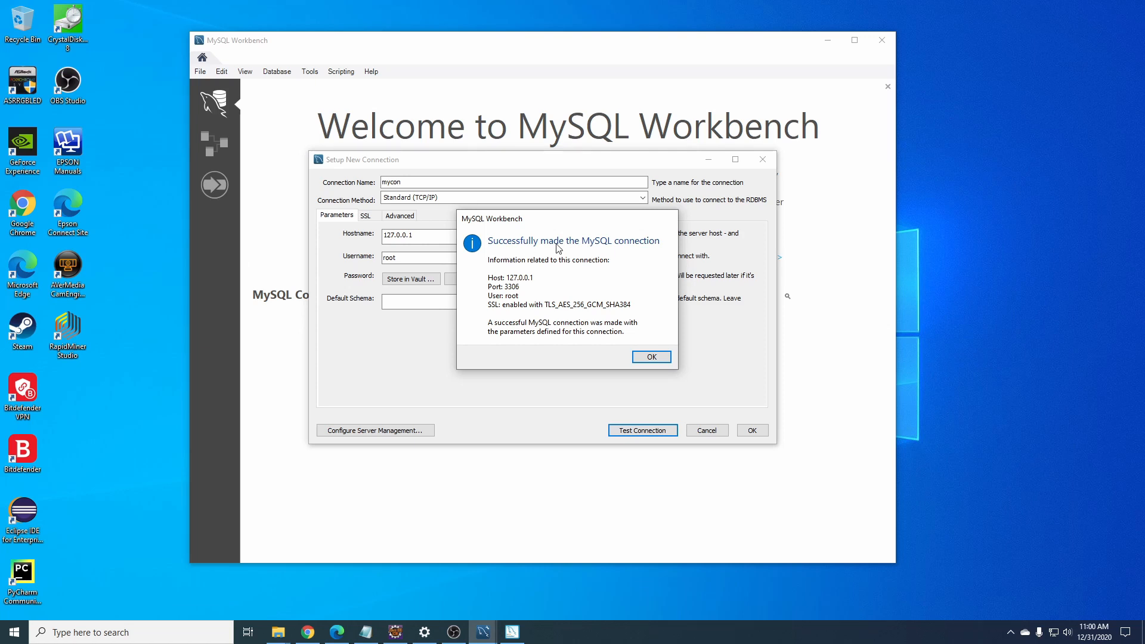
click(651, 358)
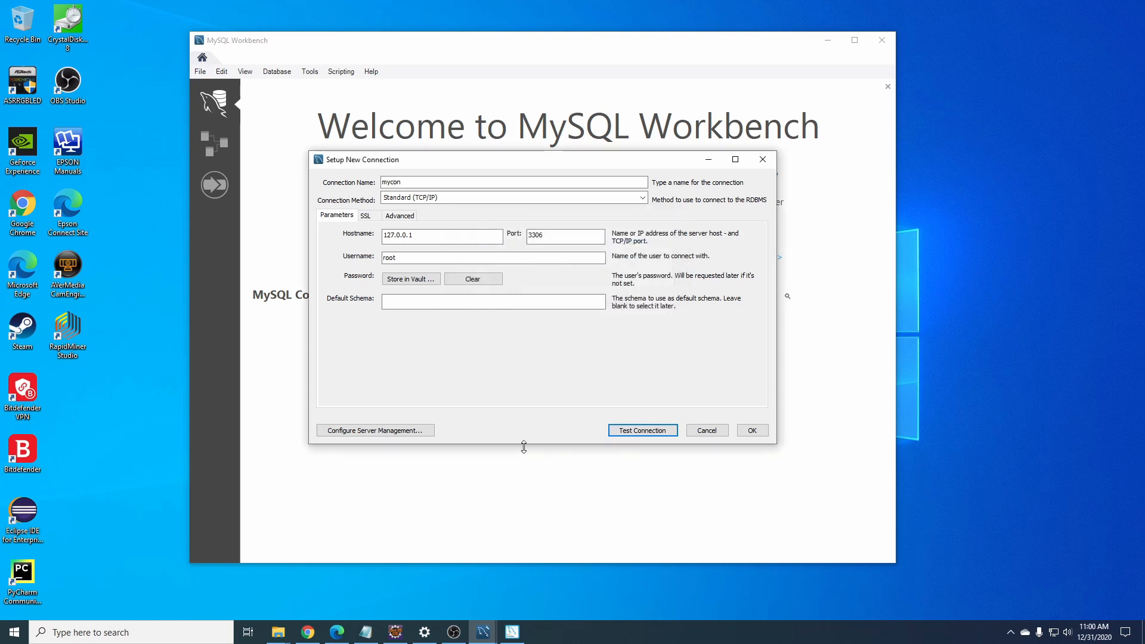
click(753, 432)
click(380, 370)
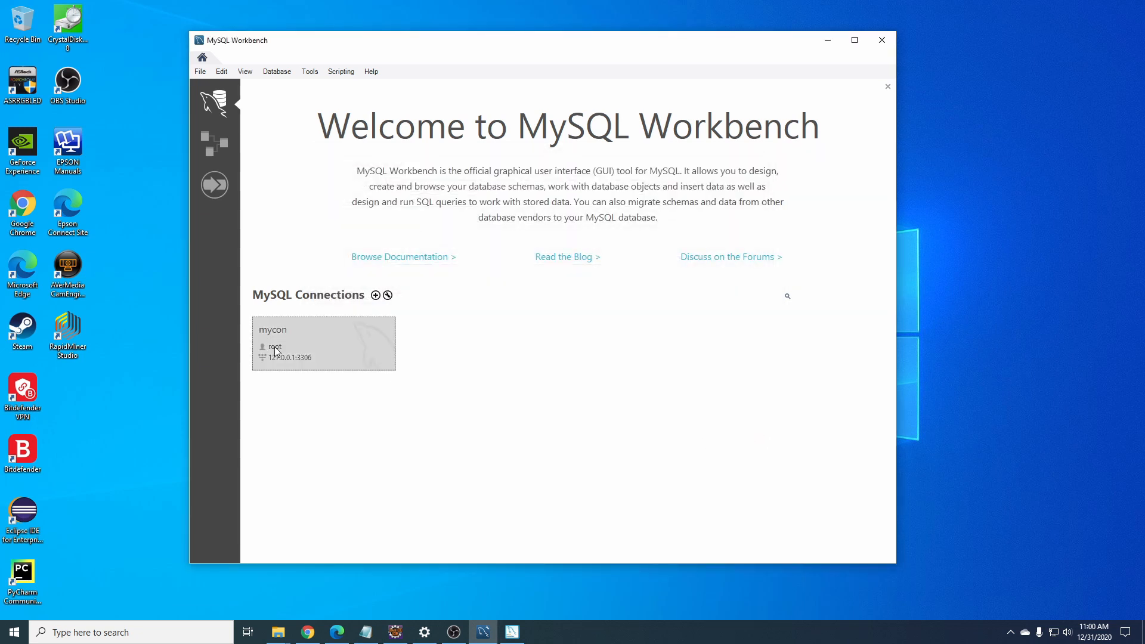